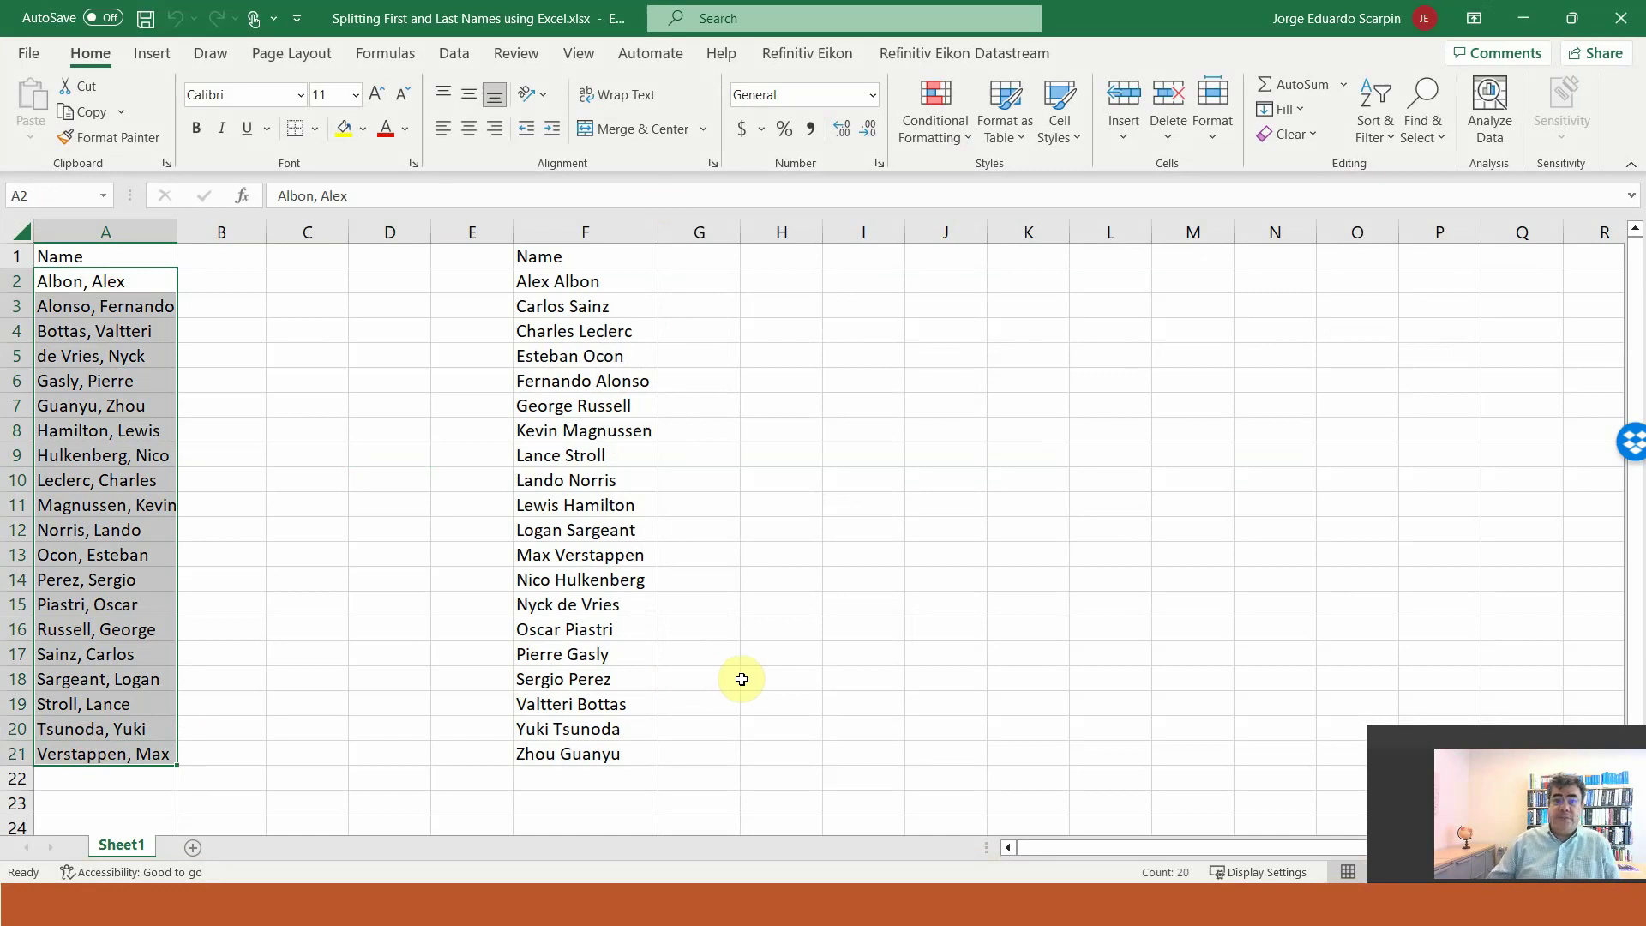
left_click(139, 286)
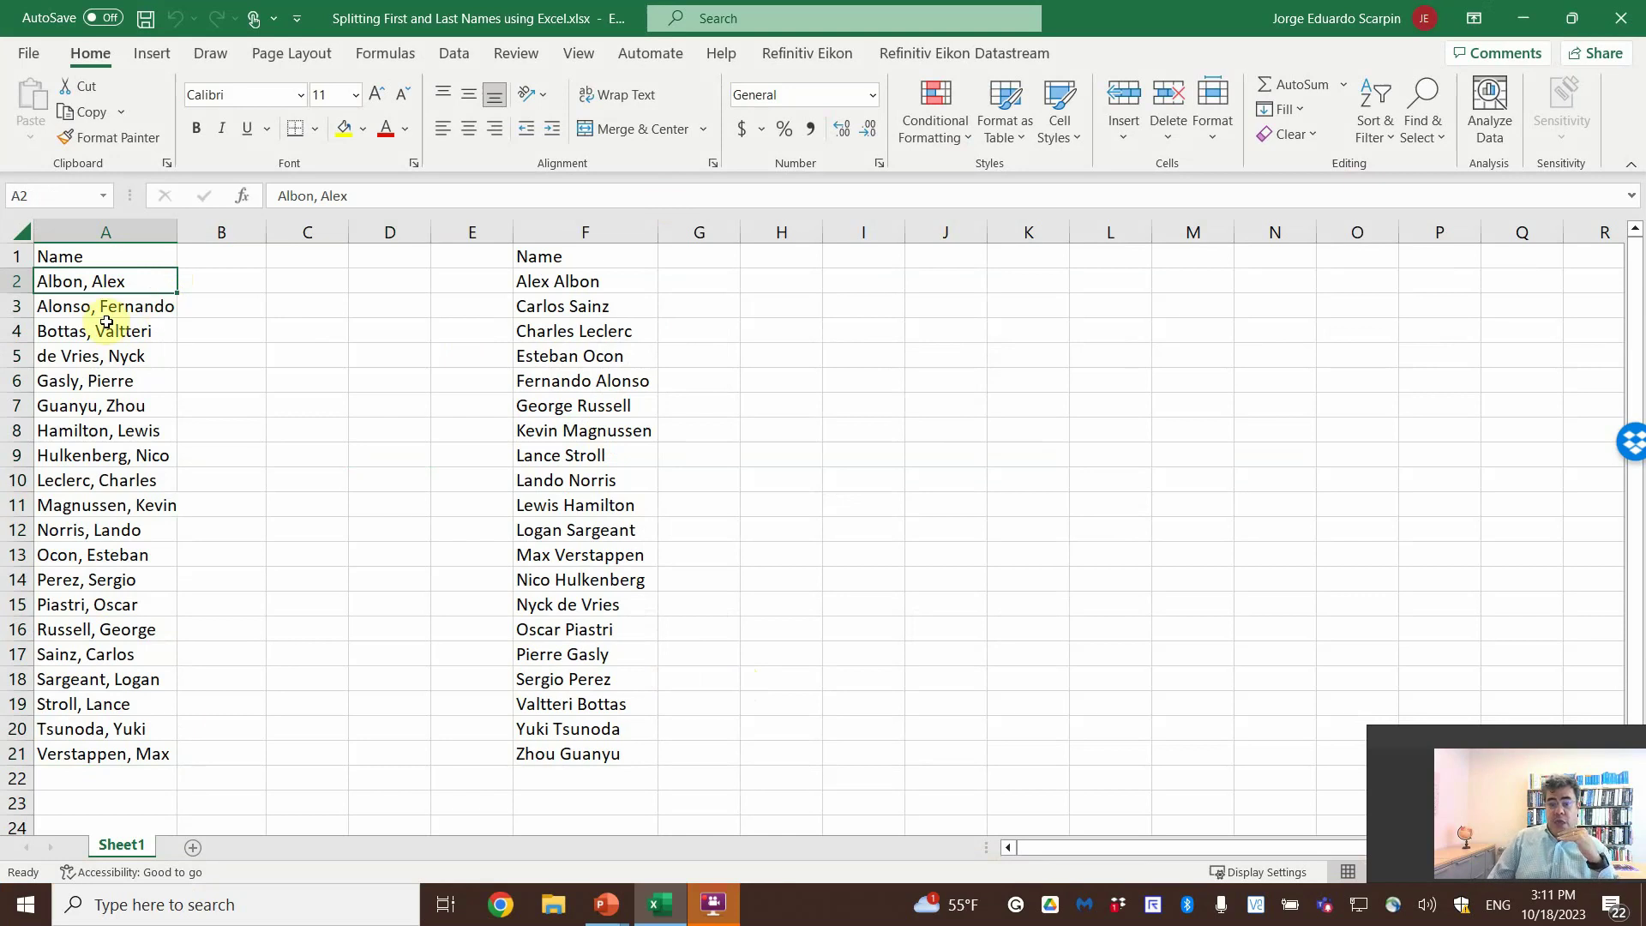
left_click(713, 903)
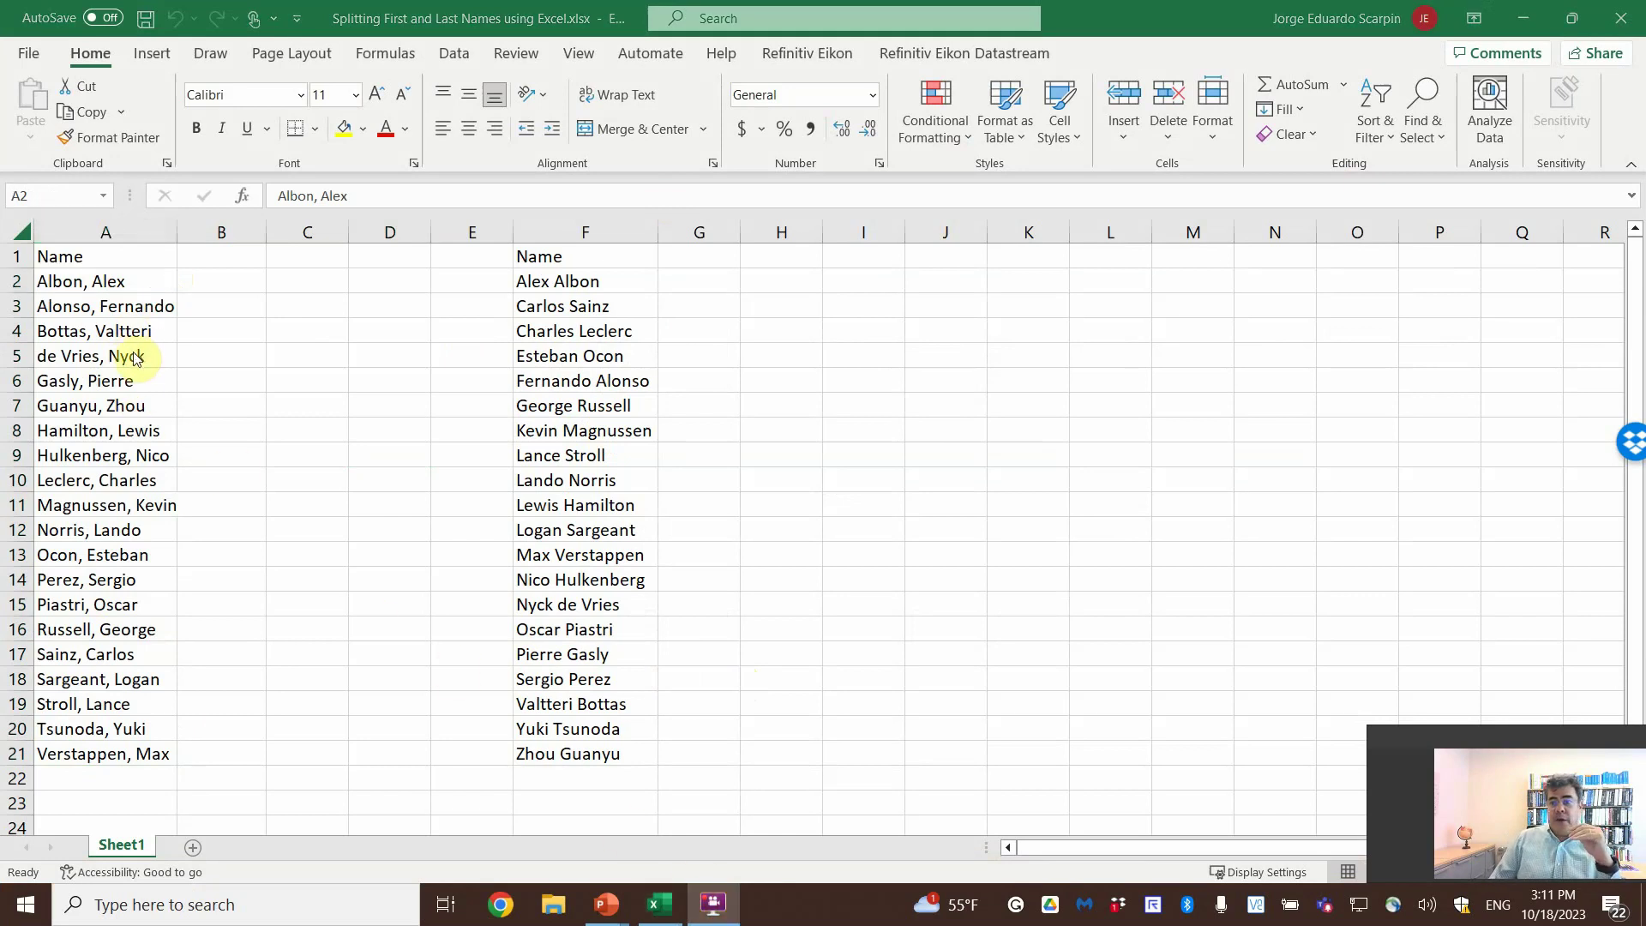
left_click(573, 281)
left_click_drag(573, 281, 581, 750)
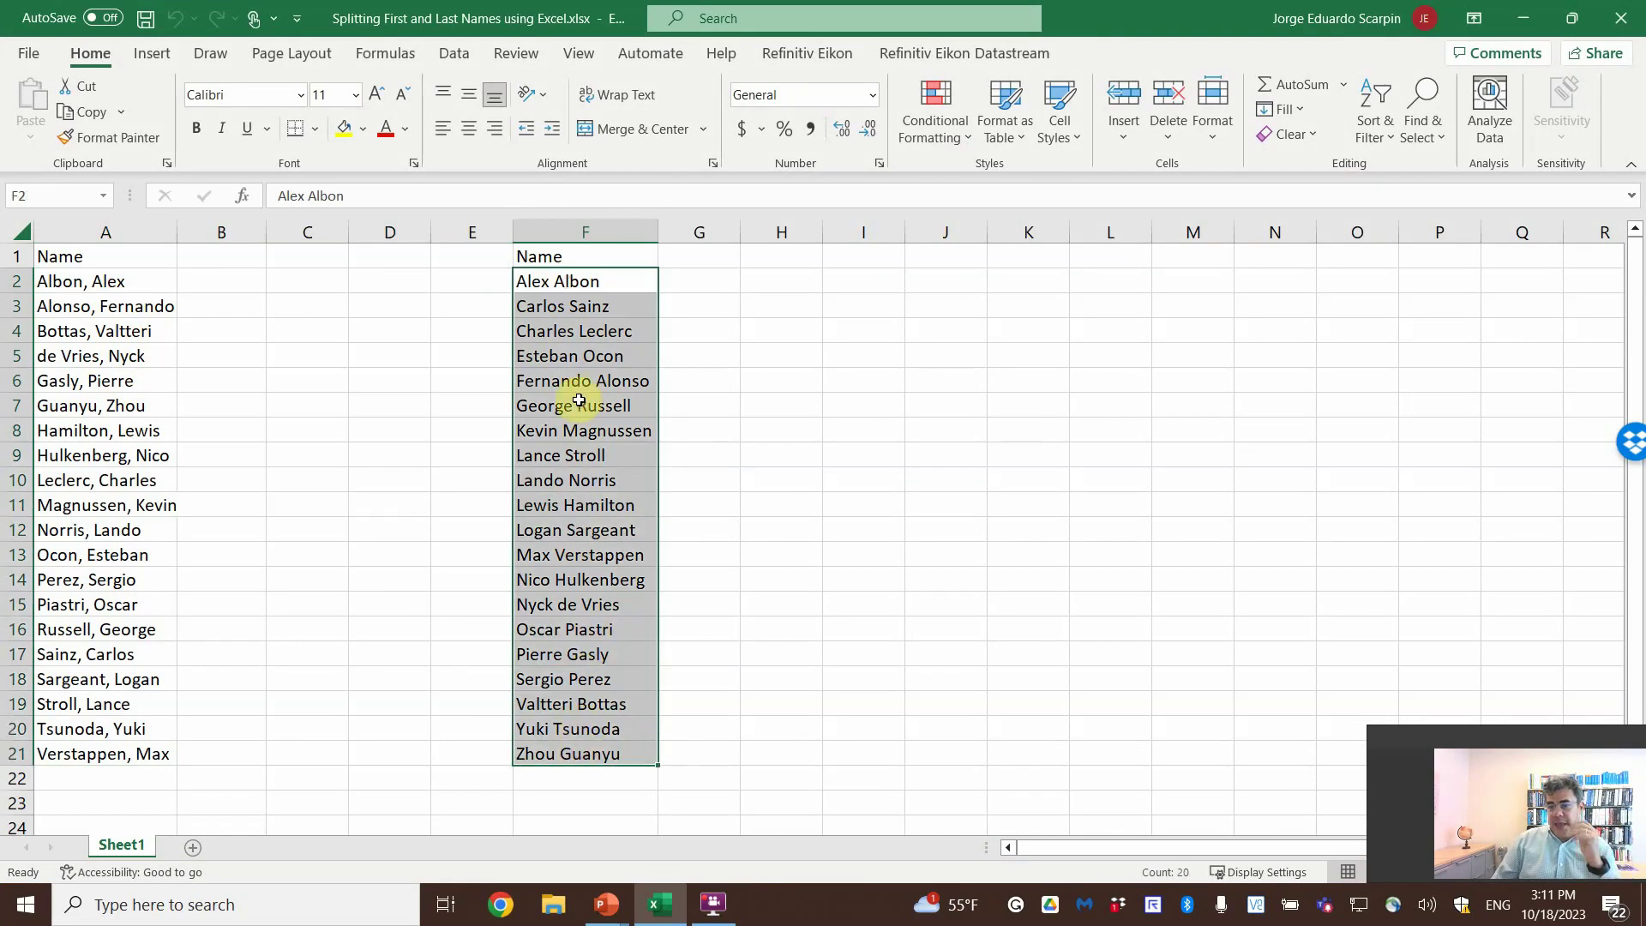
left_click(450, 288)
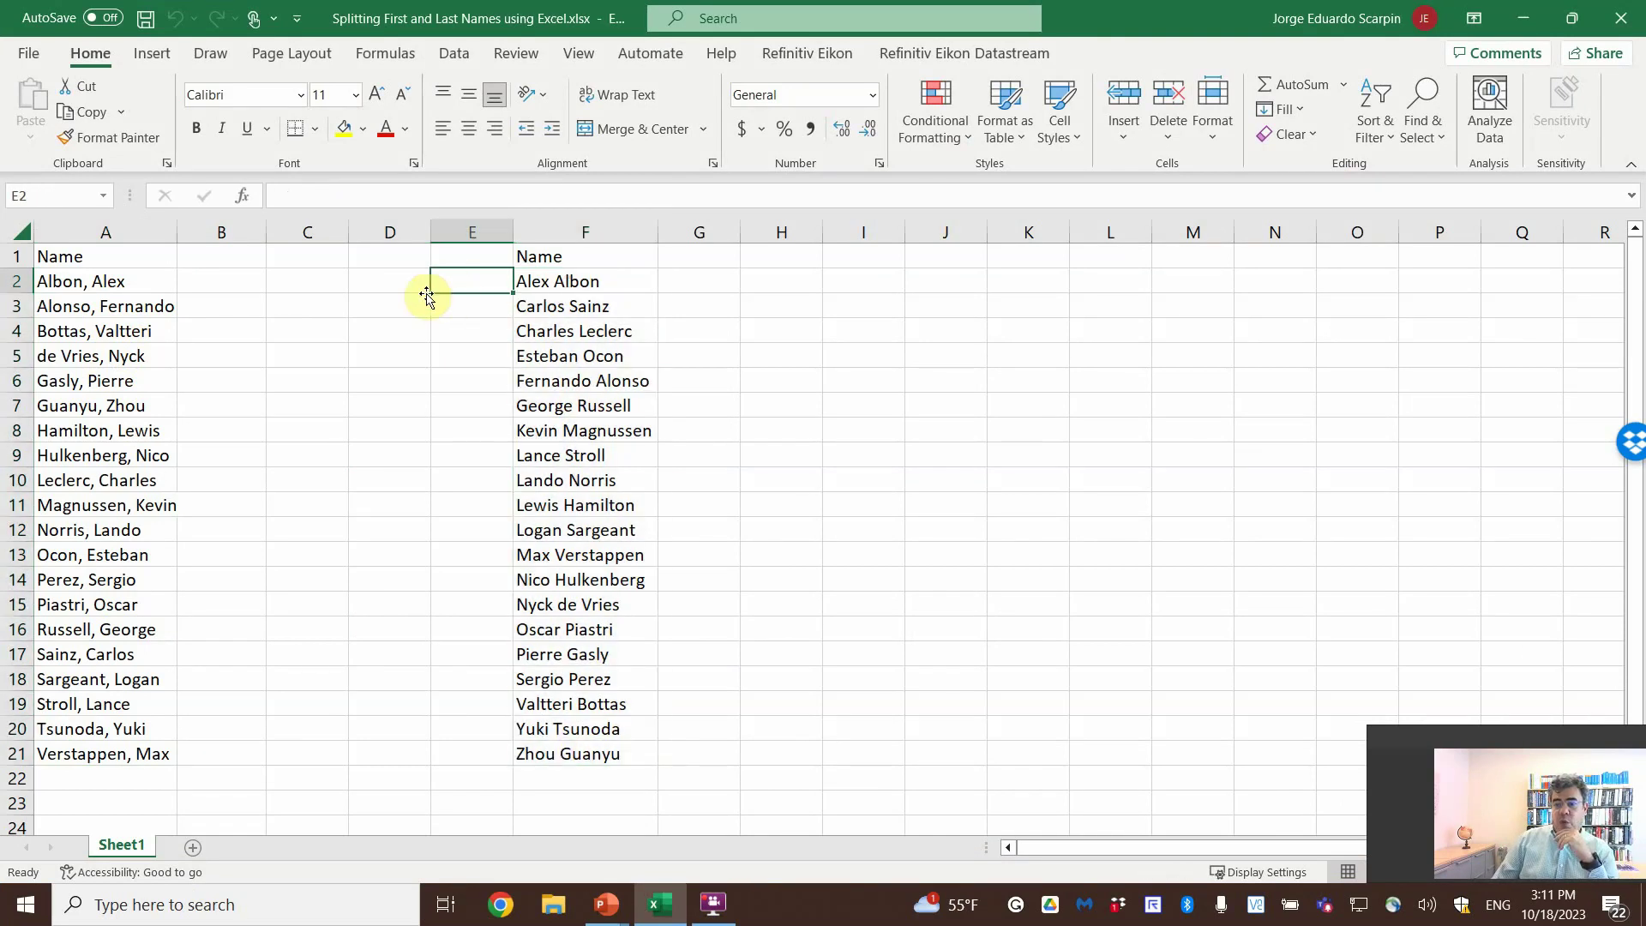
Step: Fit column A's width to its contents and split its names into two columns using Text to Columns, delimited by comma as well as tab
left_click(116, 280)
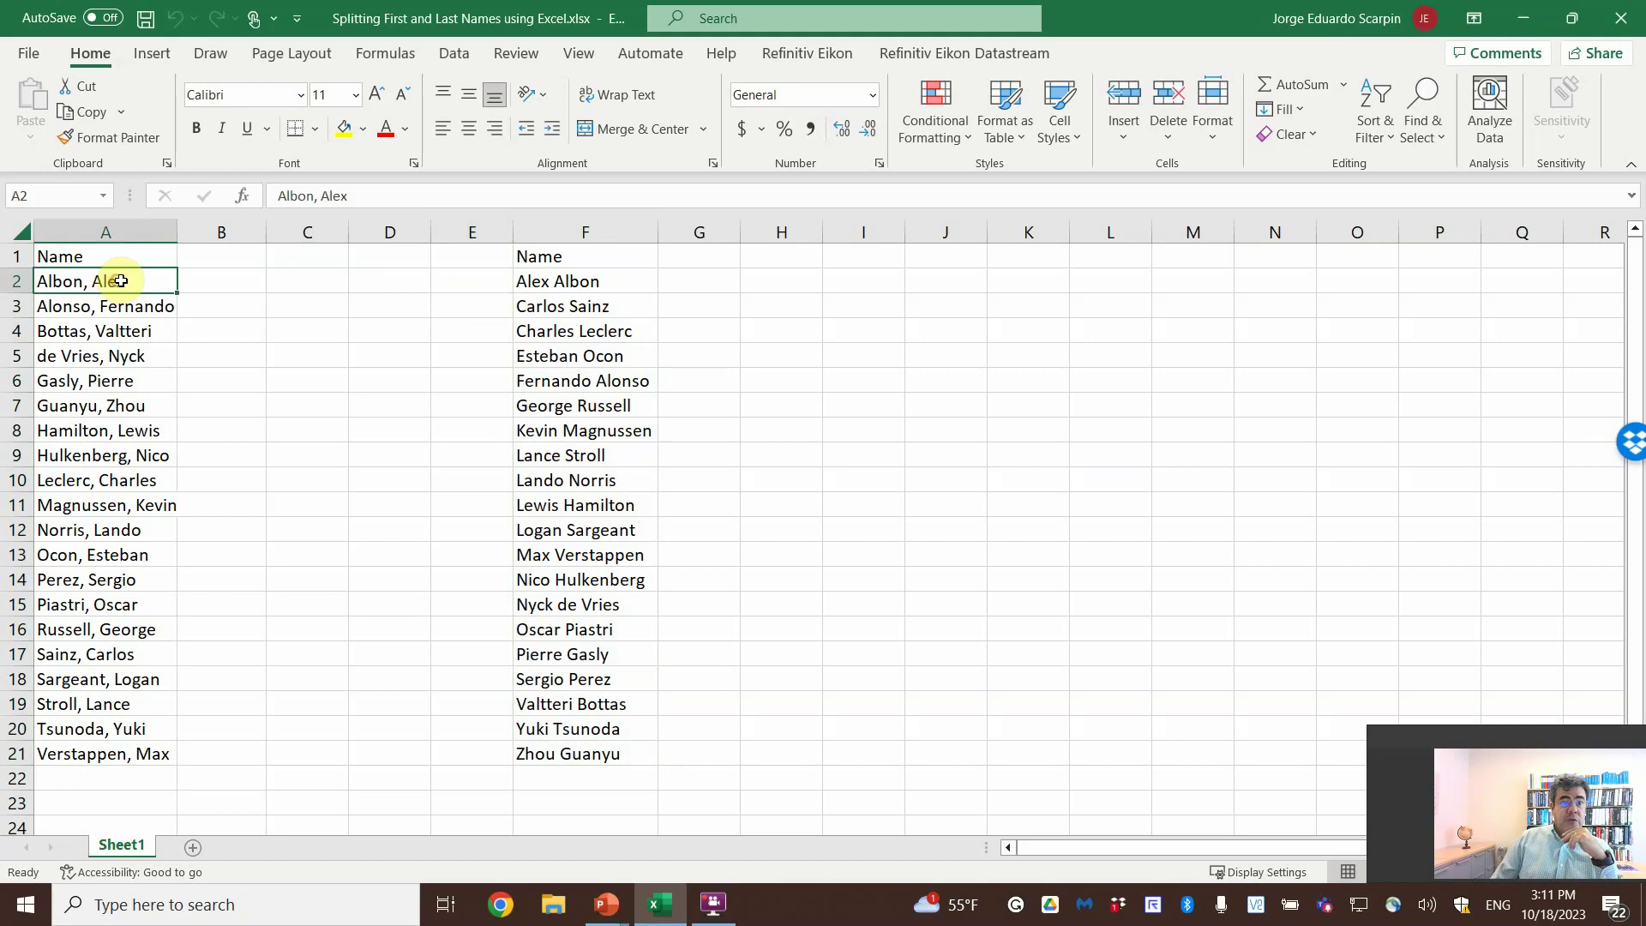
double_click(179, 232)
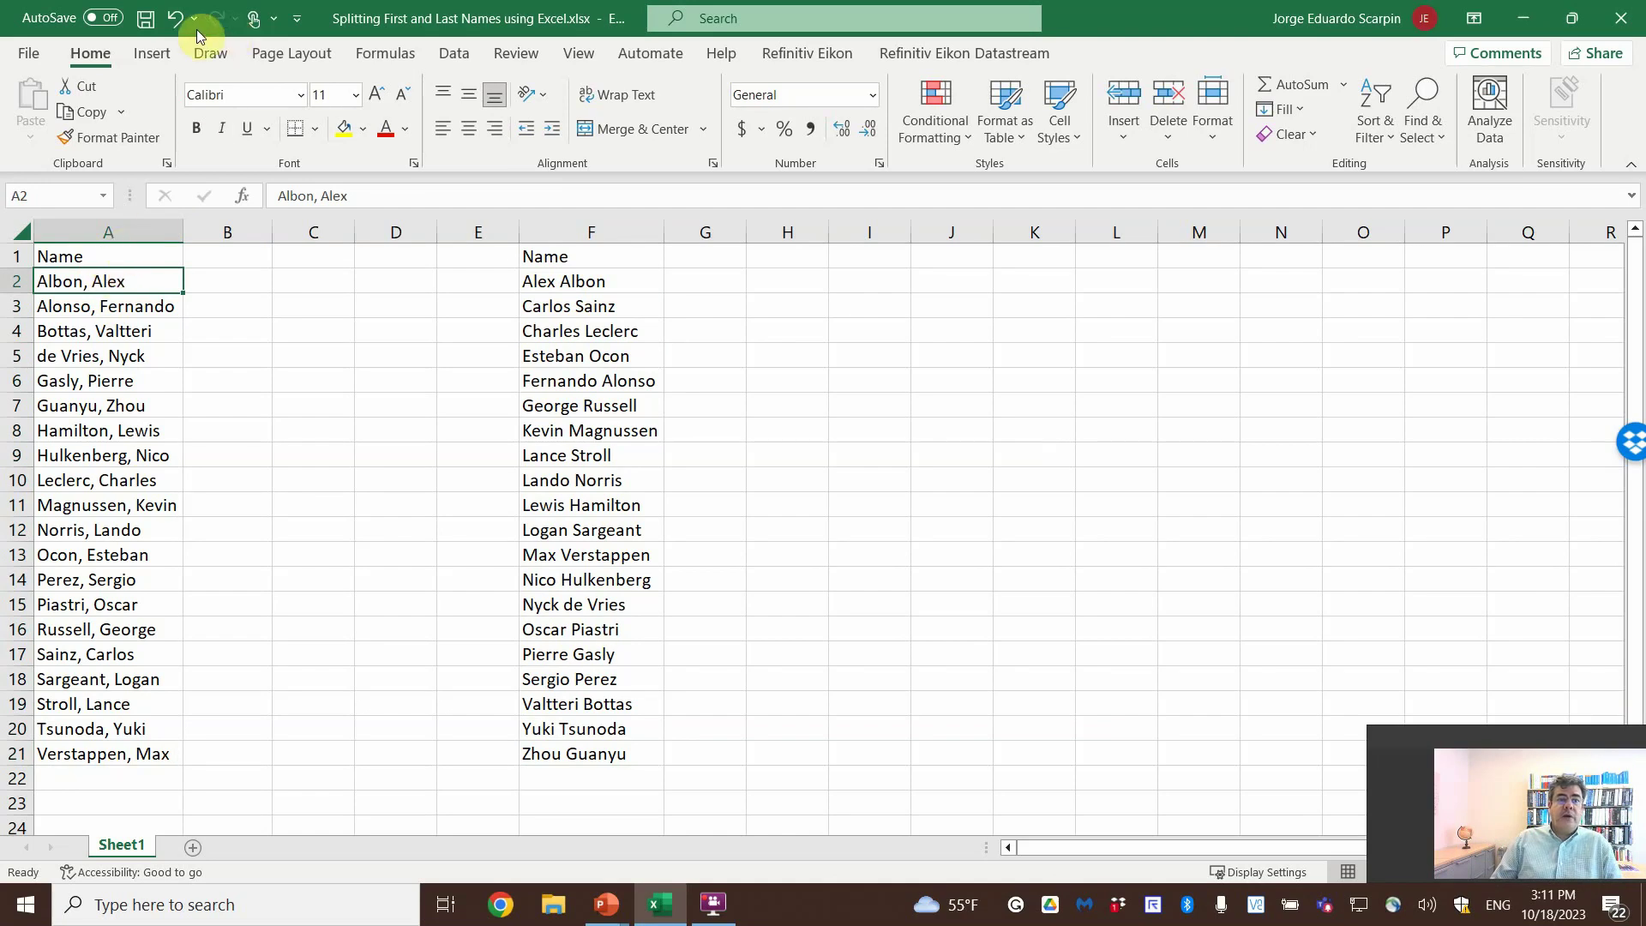
left_click(453, 56)
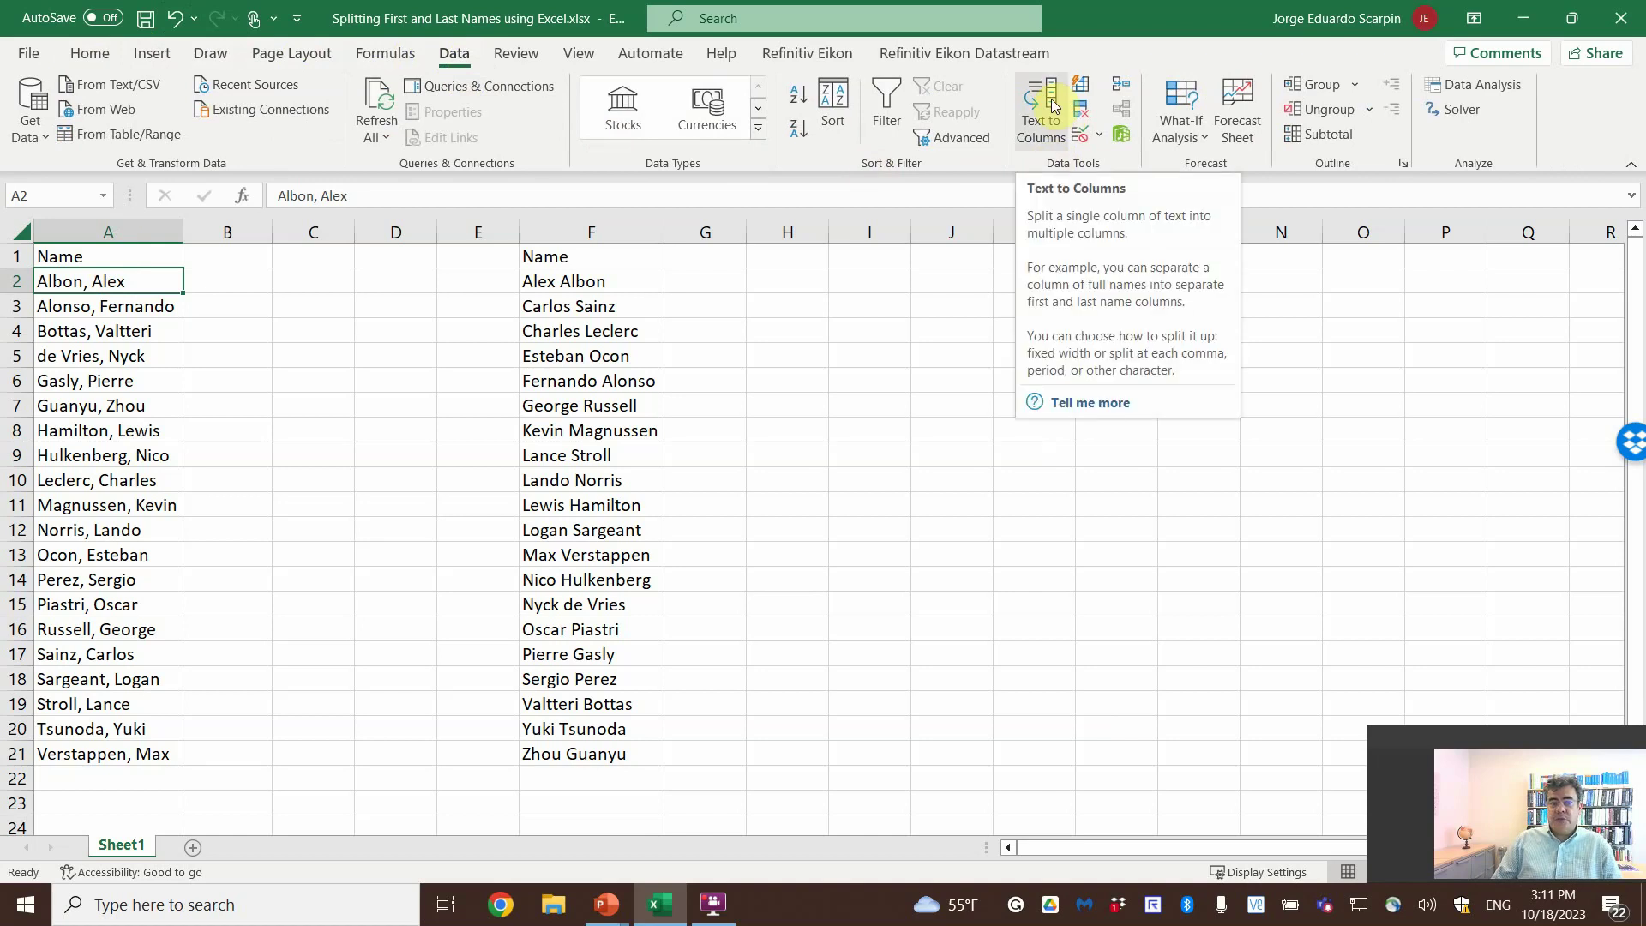
left_click(118, 229)
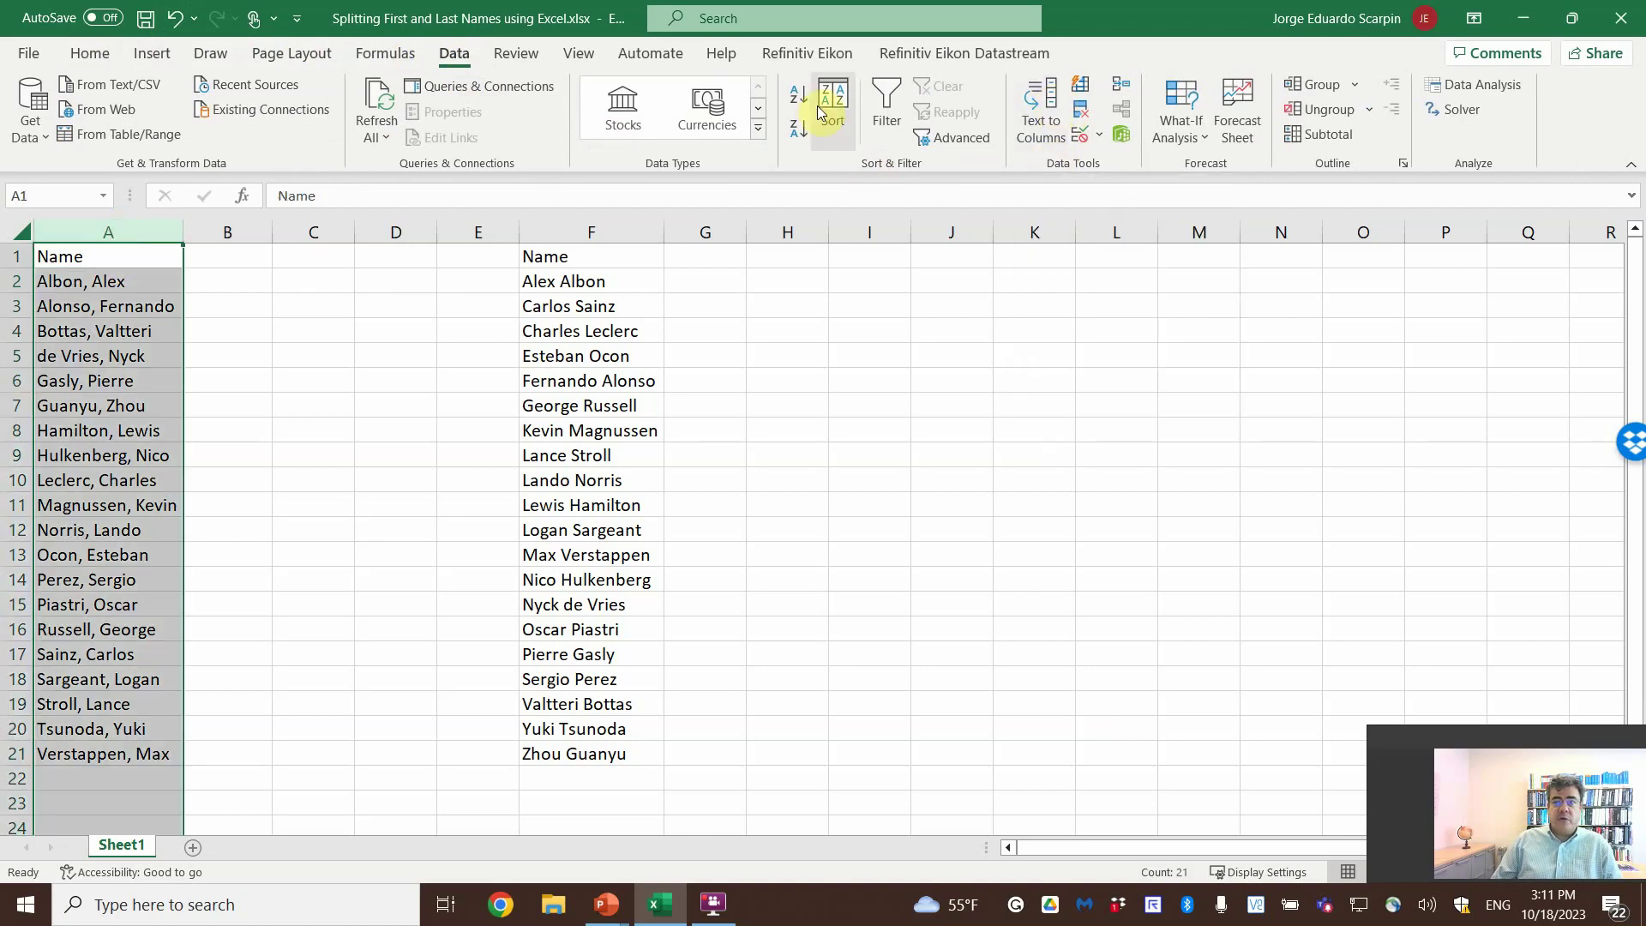
left_click(120, 283)
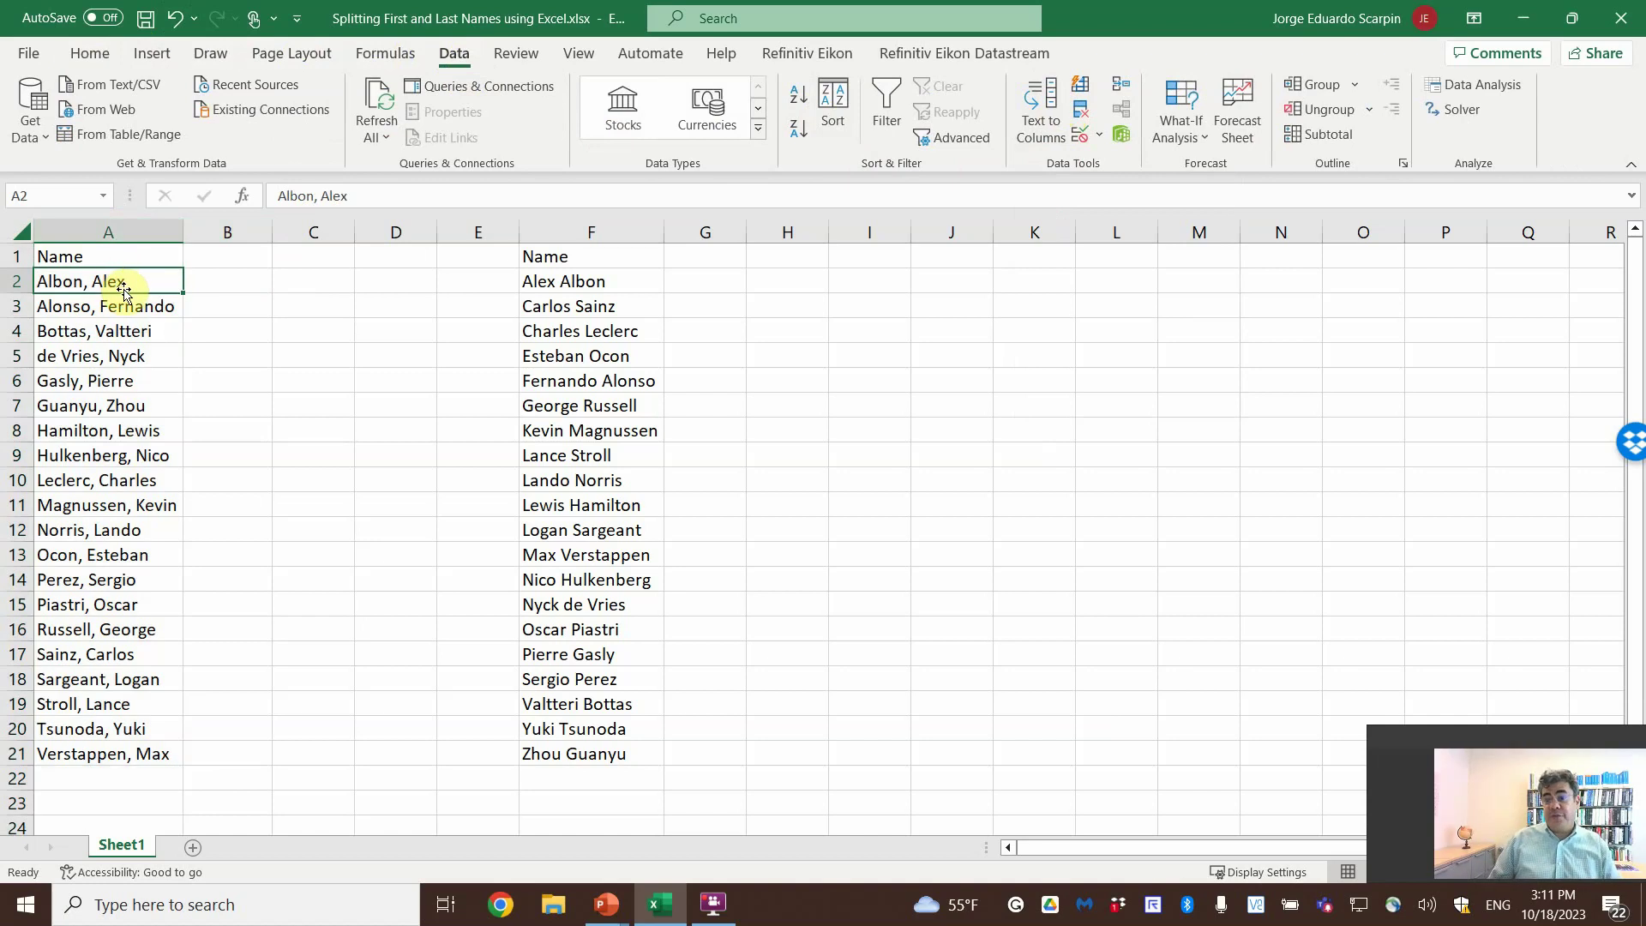
left_click(90, 231)
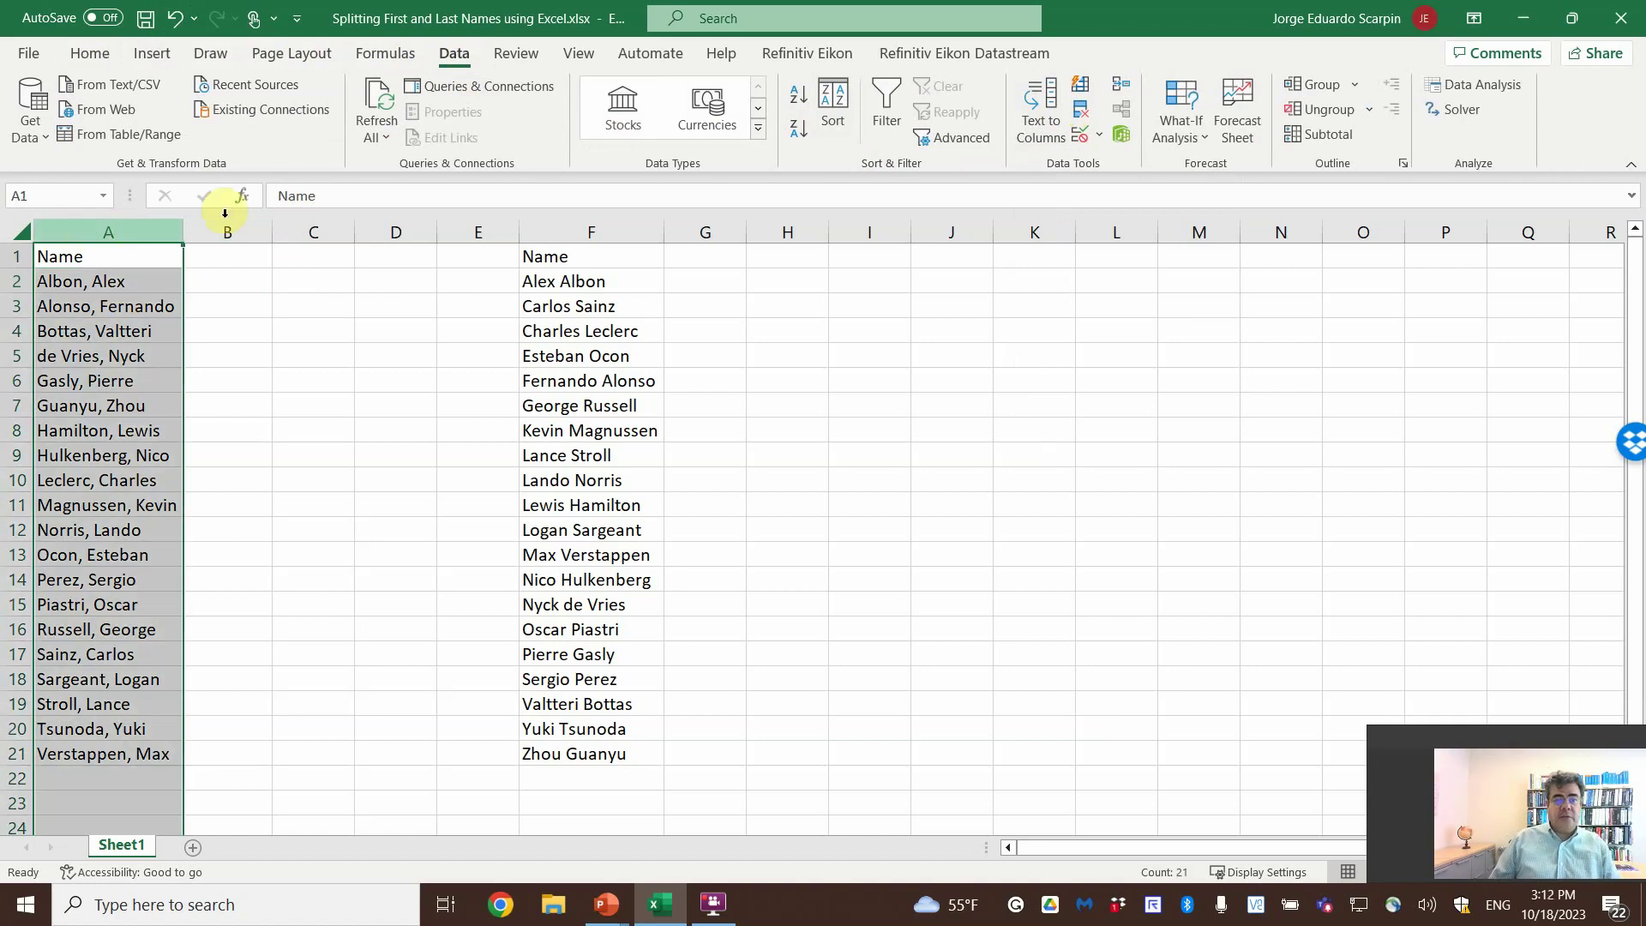
left_click(1042, 122)
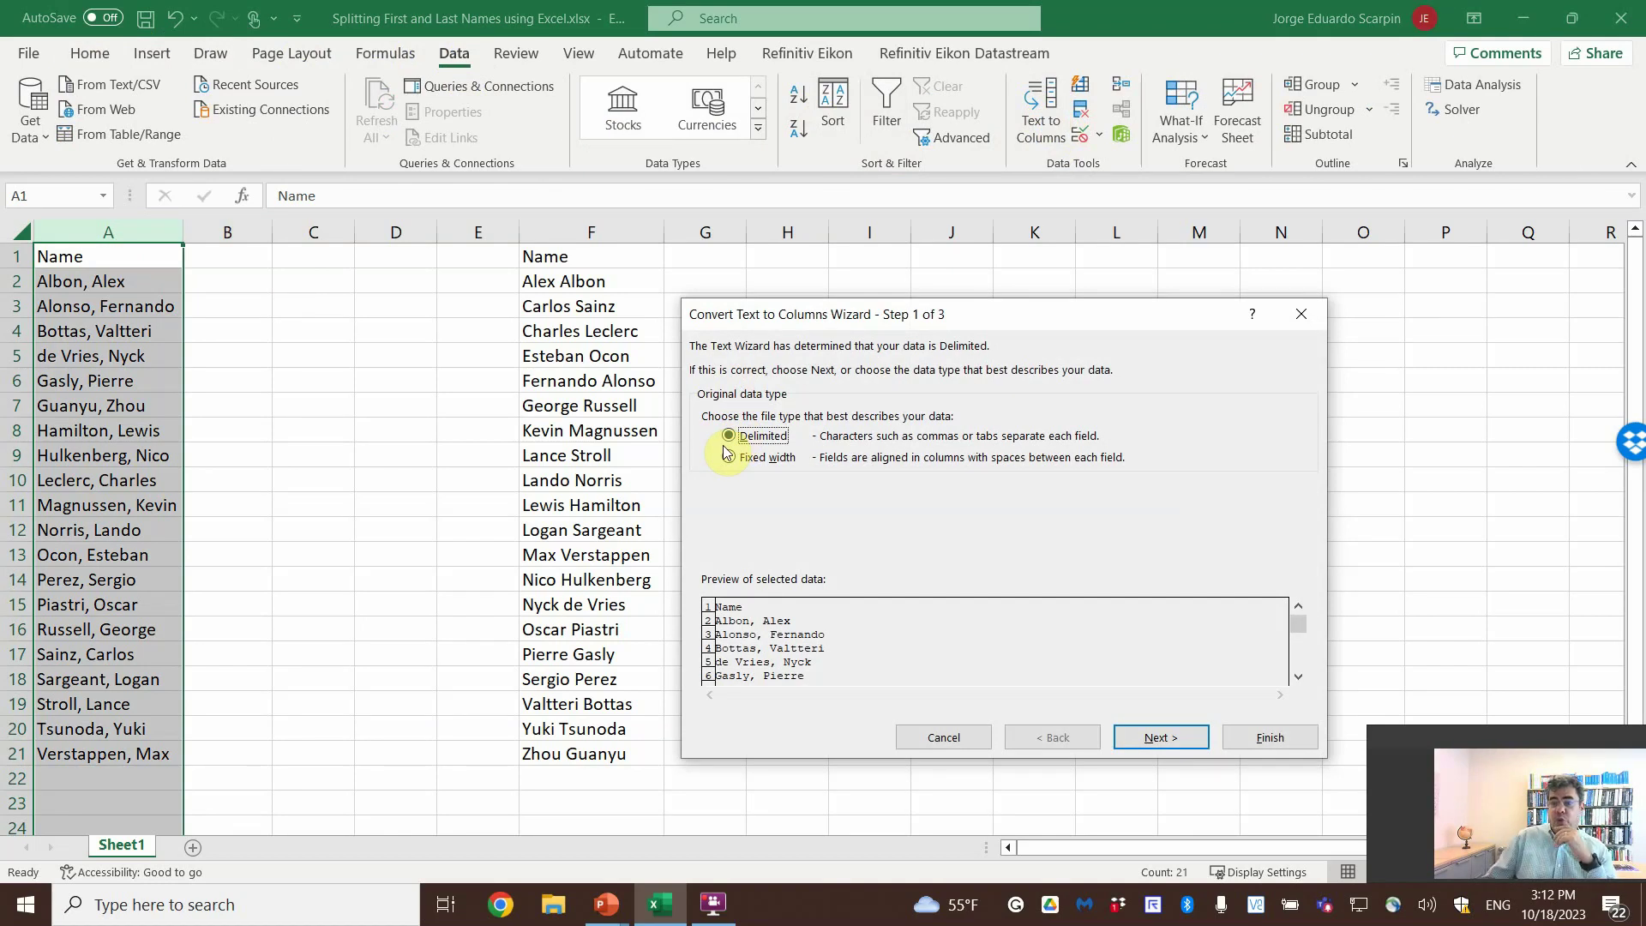
left_click(1155, 738)
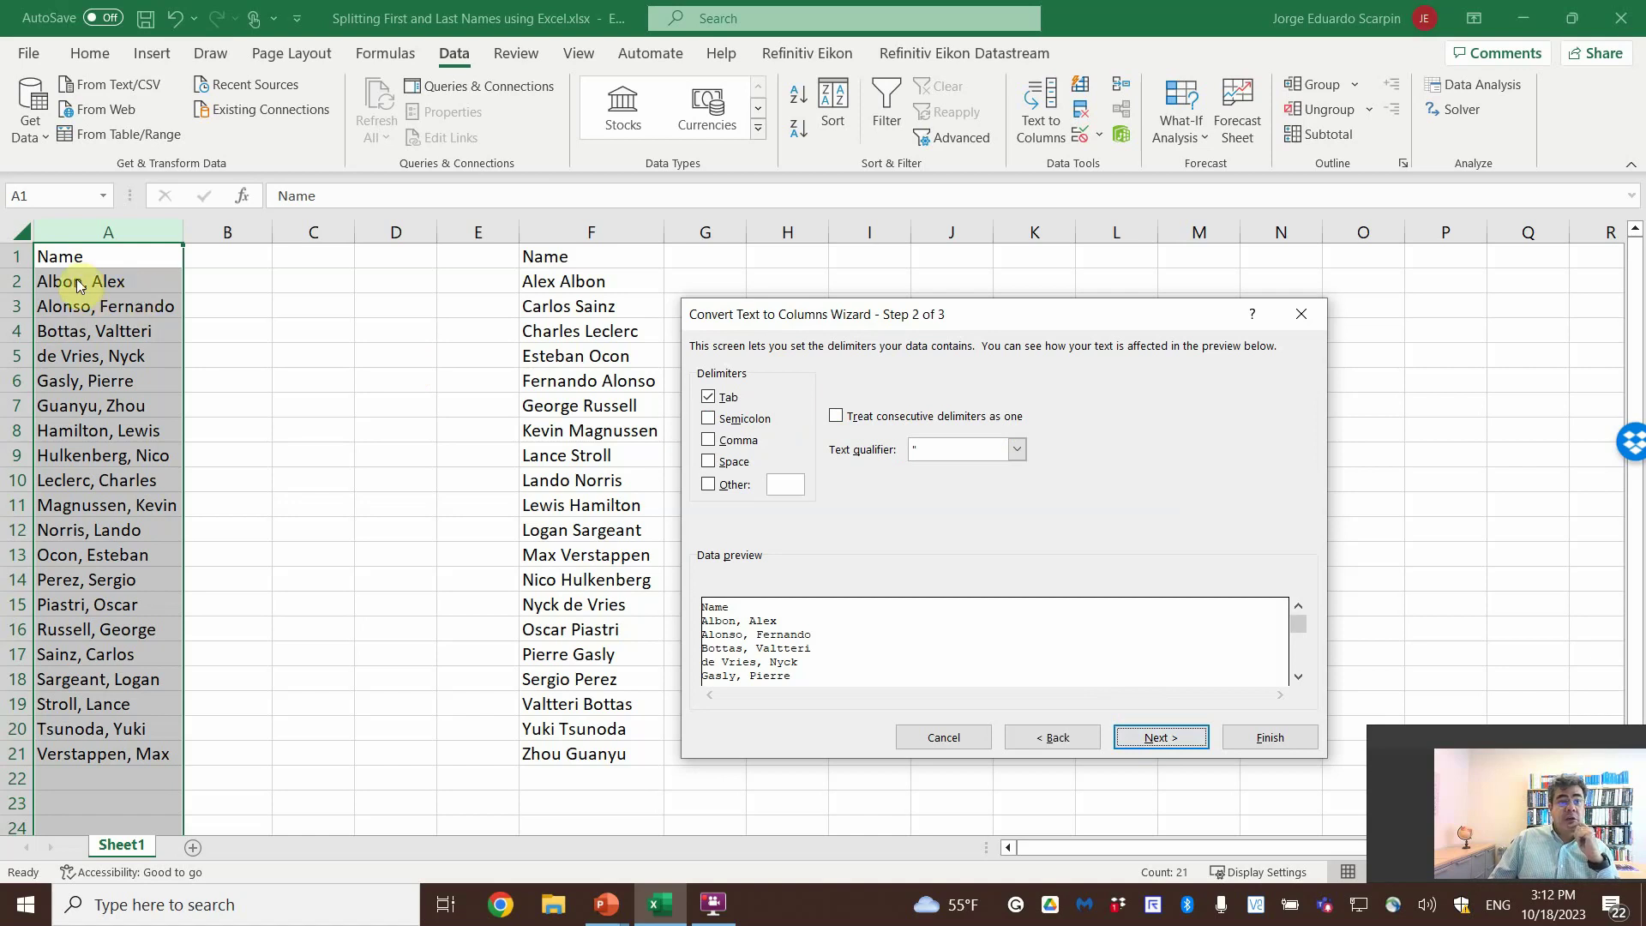
left_click(718, 440)
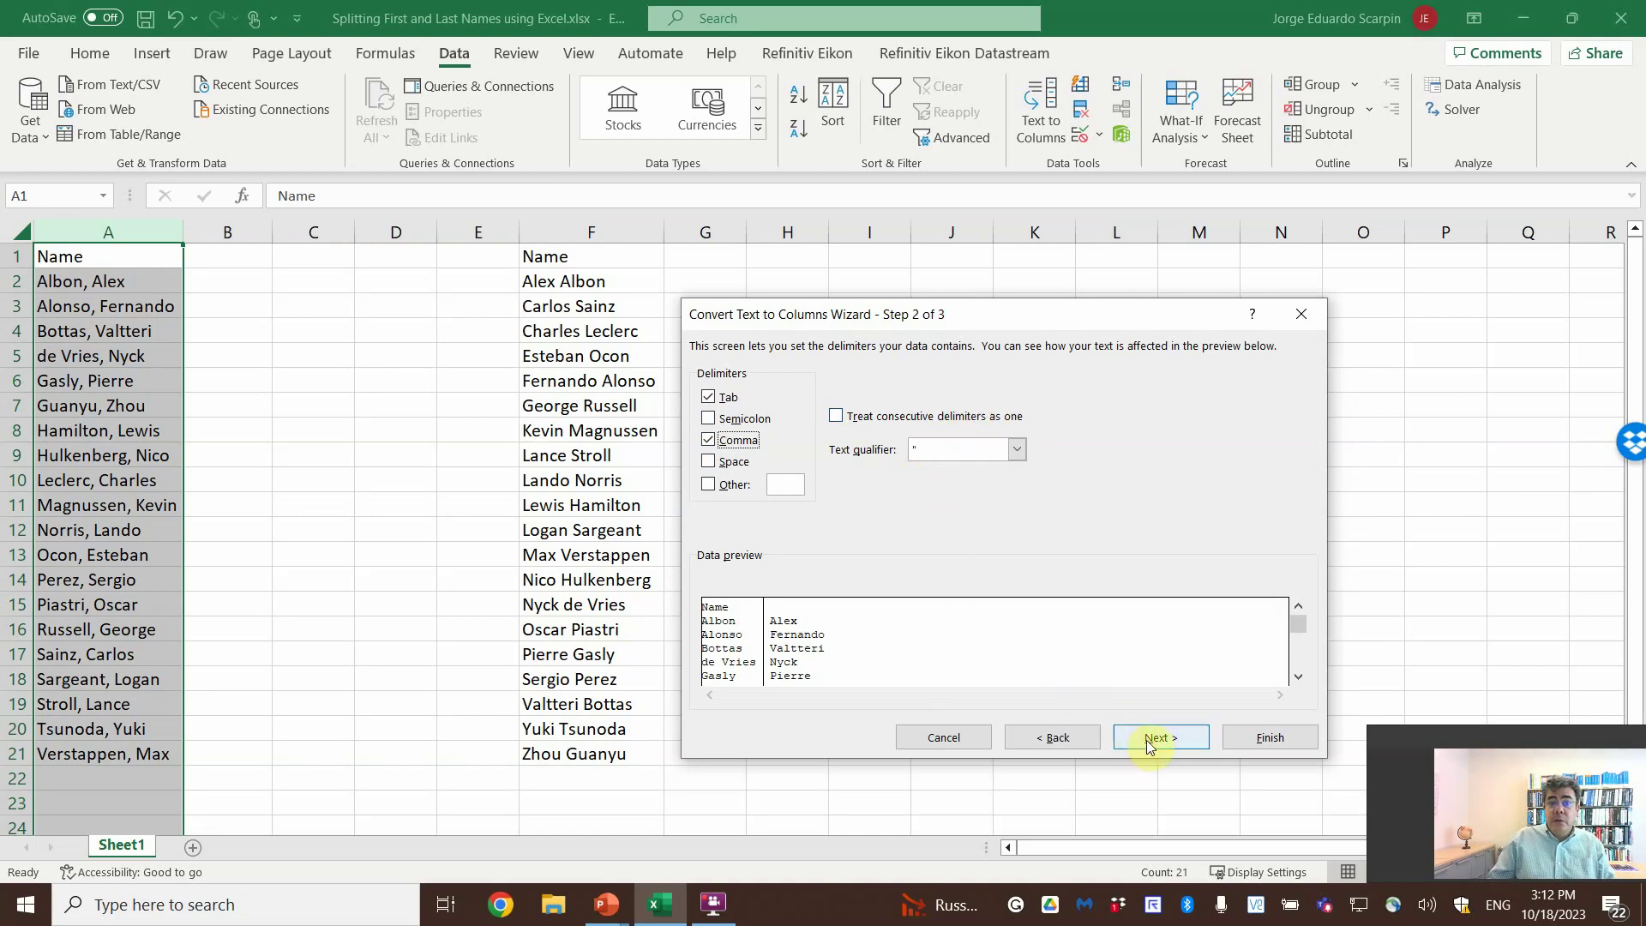
left_click(1185, 738)
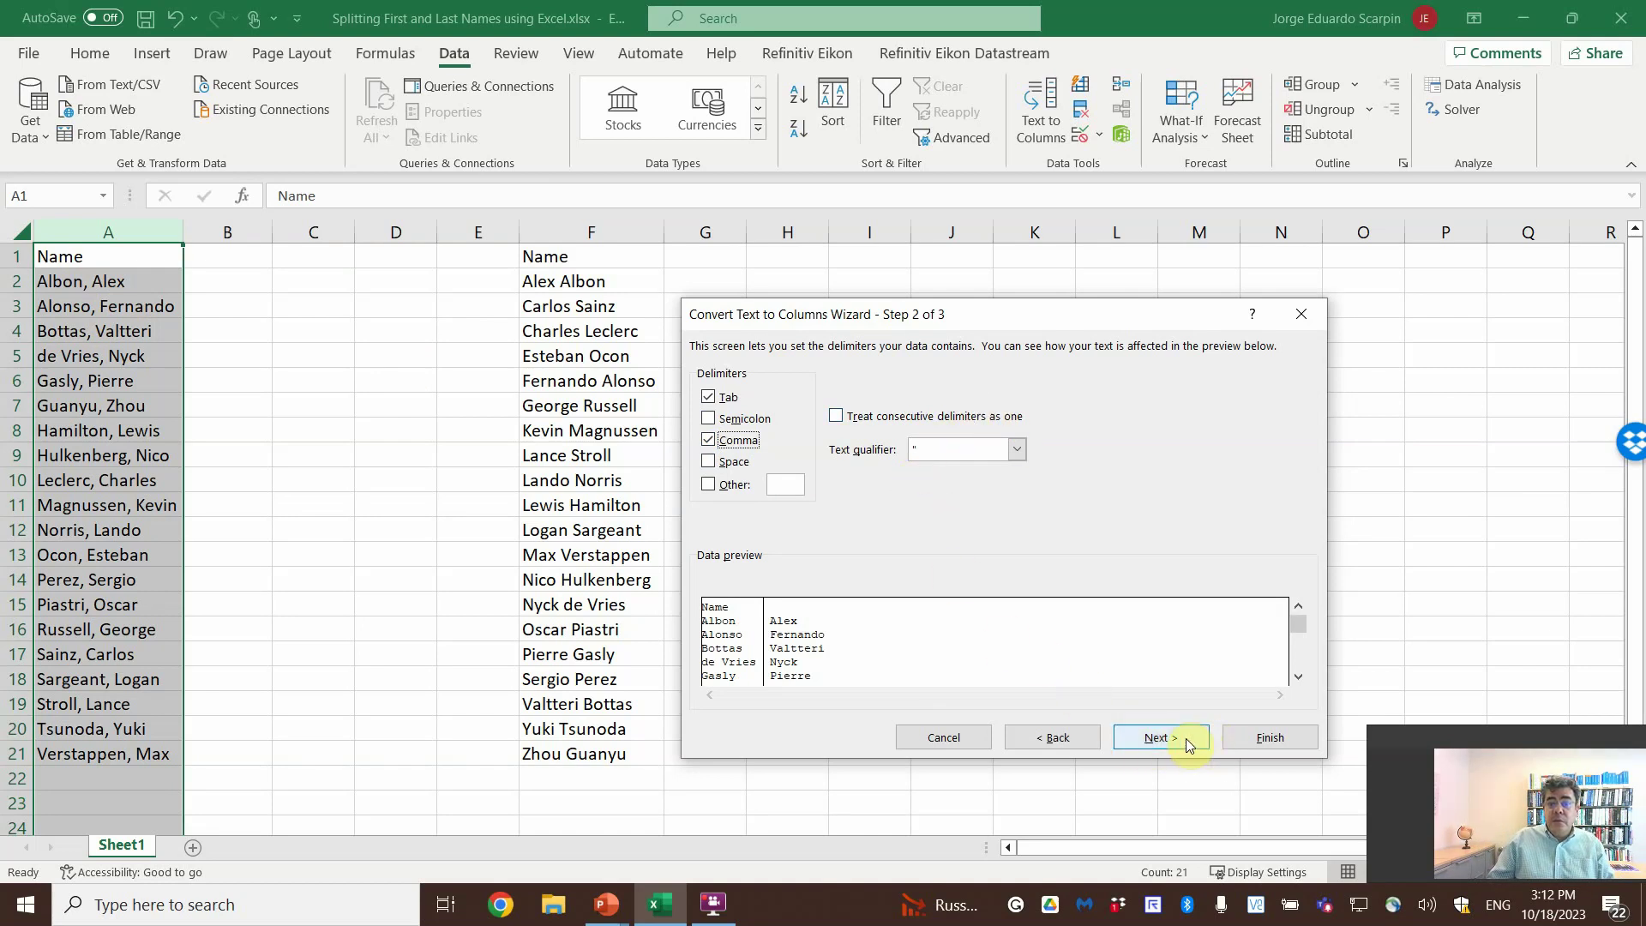
left_click(1272, 739)
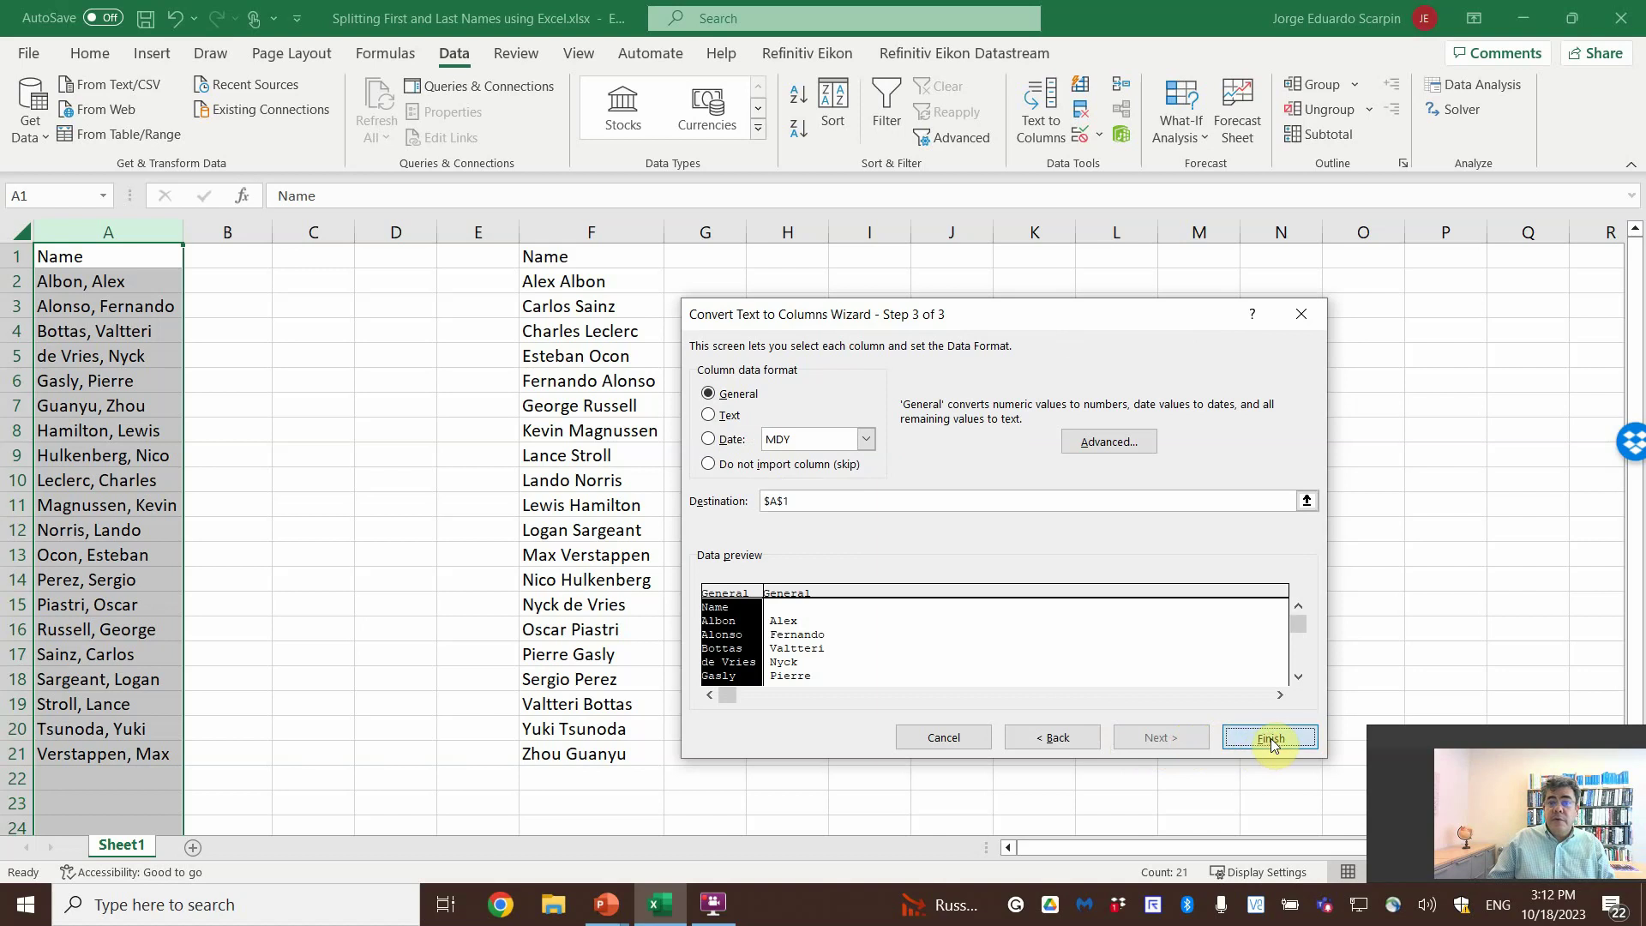
left_click(1271, 741)
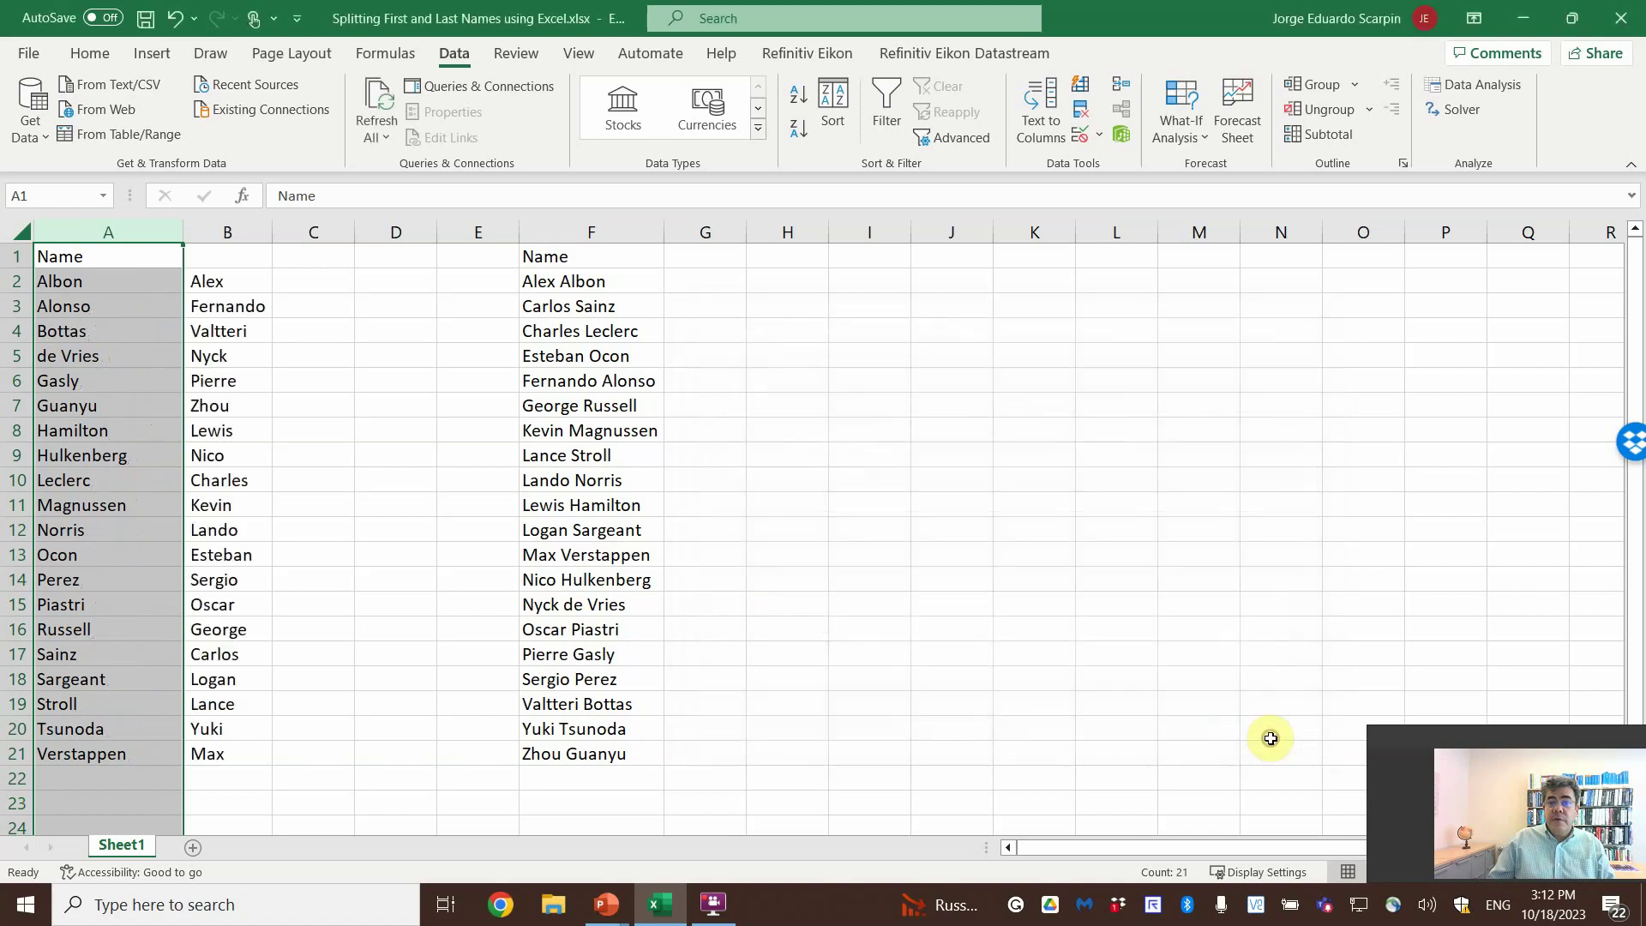
Step: Change the header in A1 to "Last Name" and enter the header "First Name" in B1
left_click(196, 282)
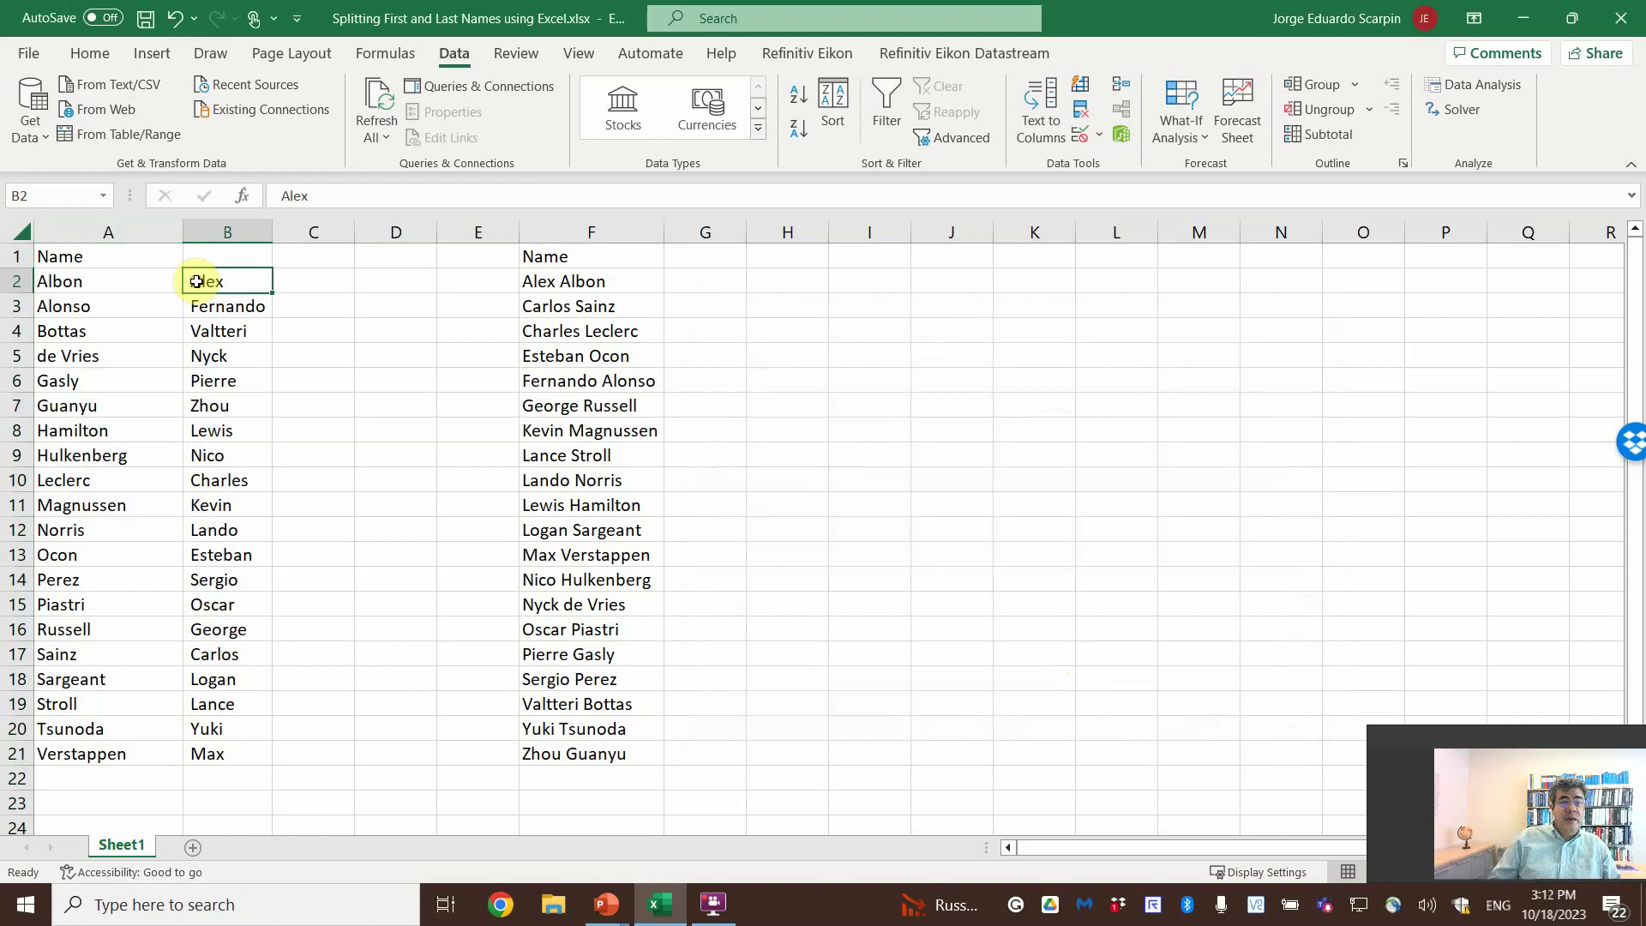
left_click(101, 256)
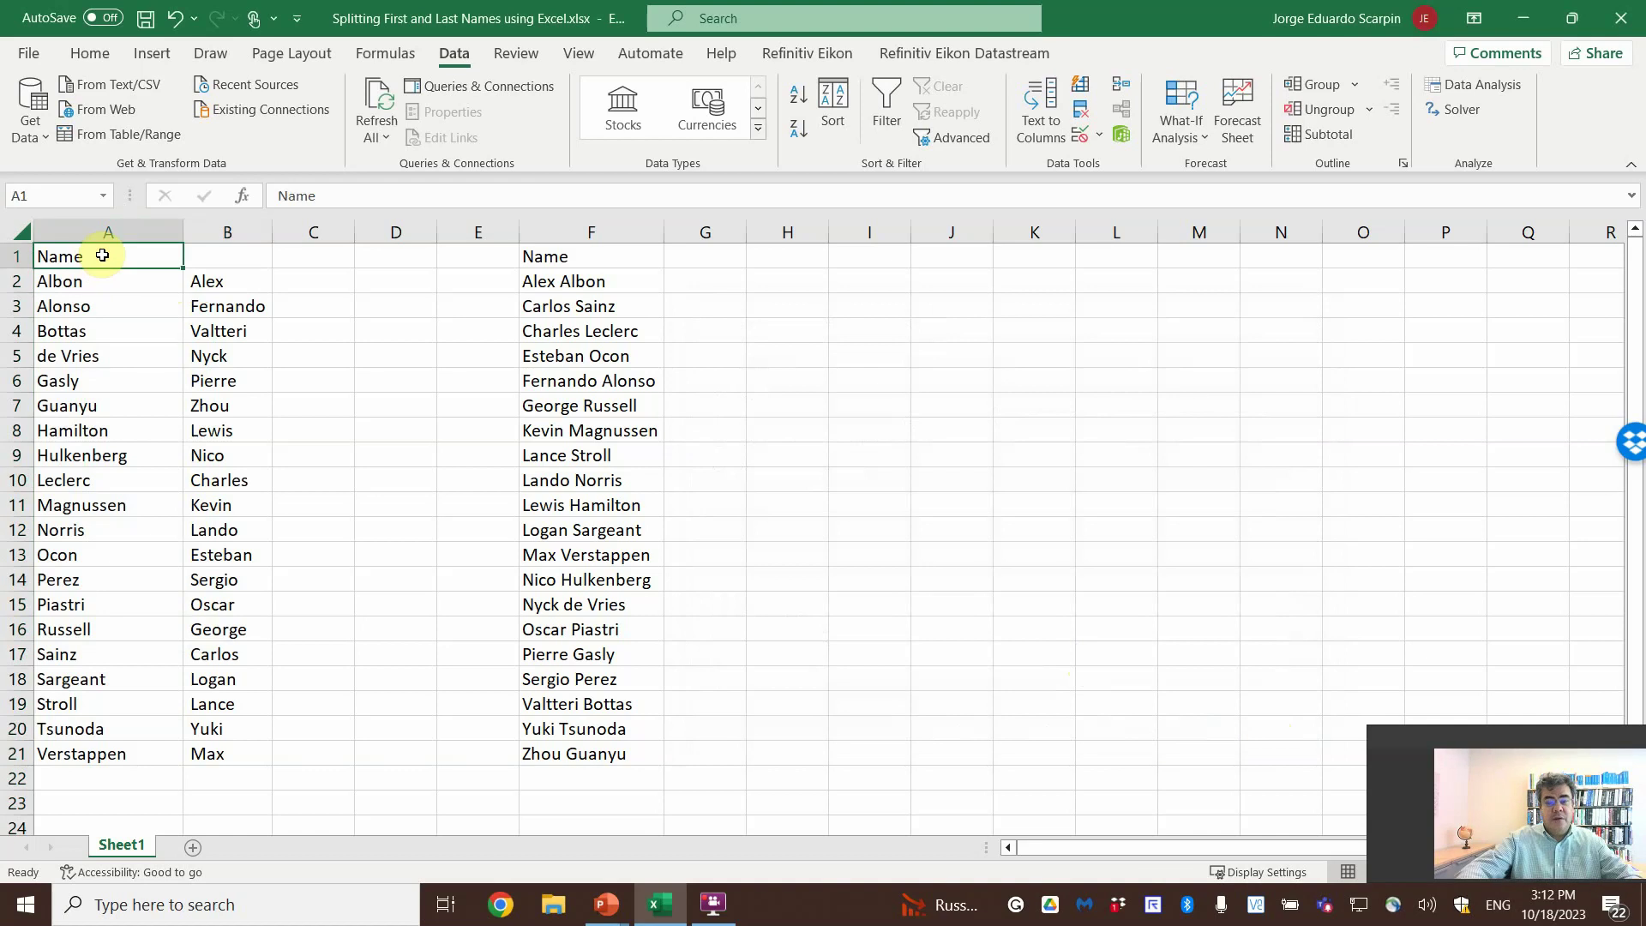
type("Last Name")
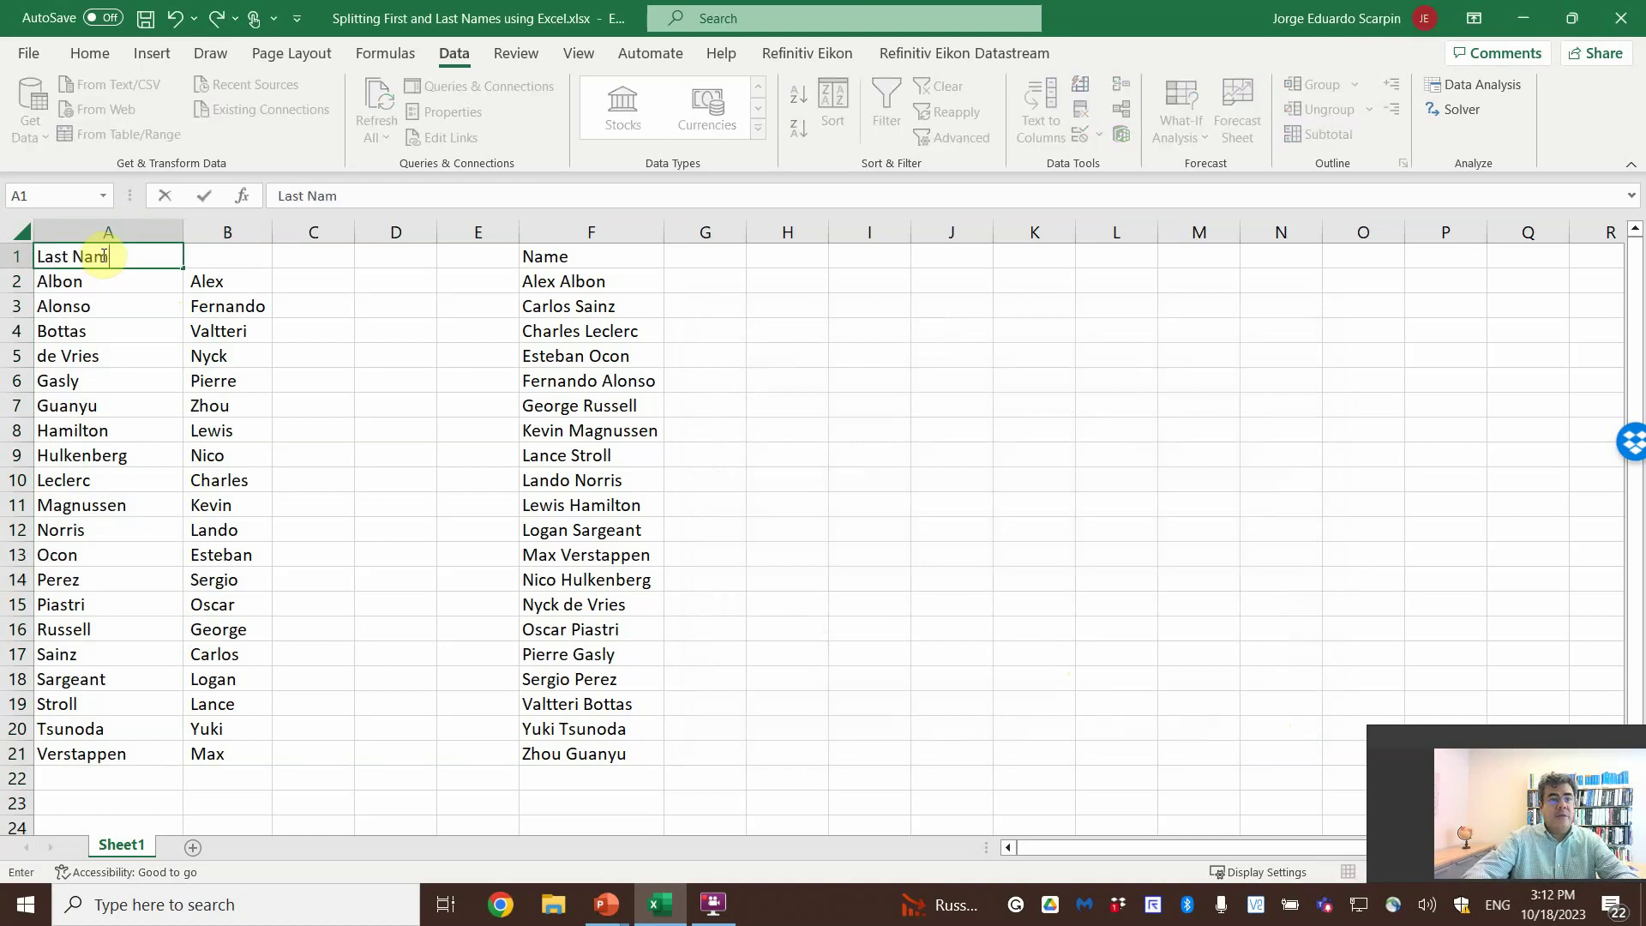
key("Tab")
type("First N")
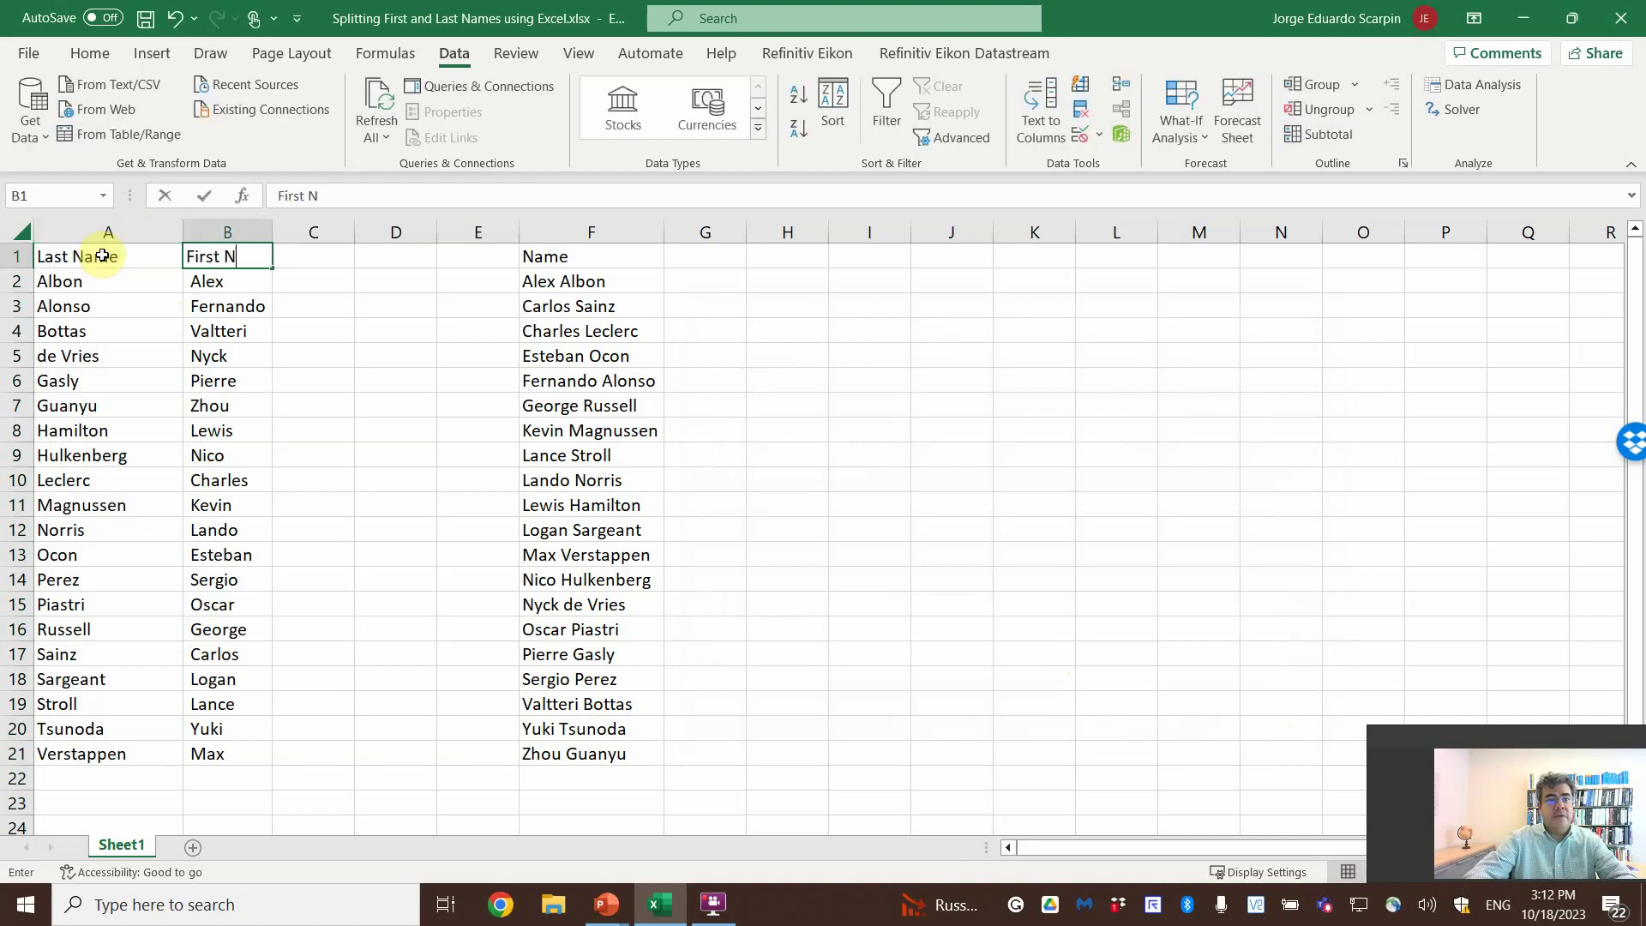
type("ame")
key("Return")
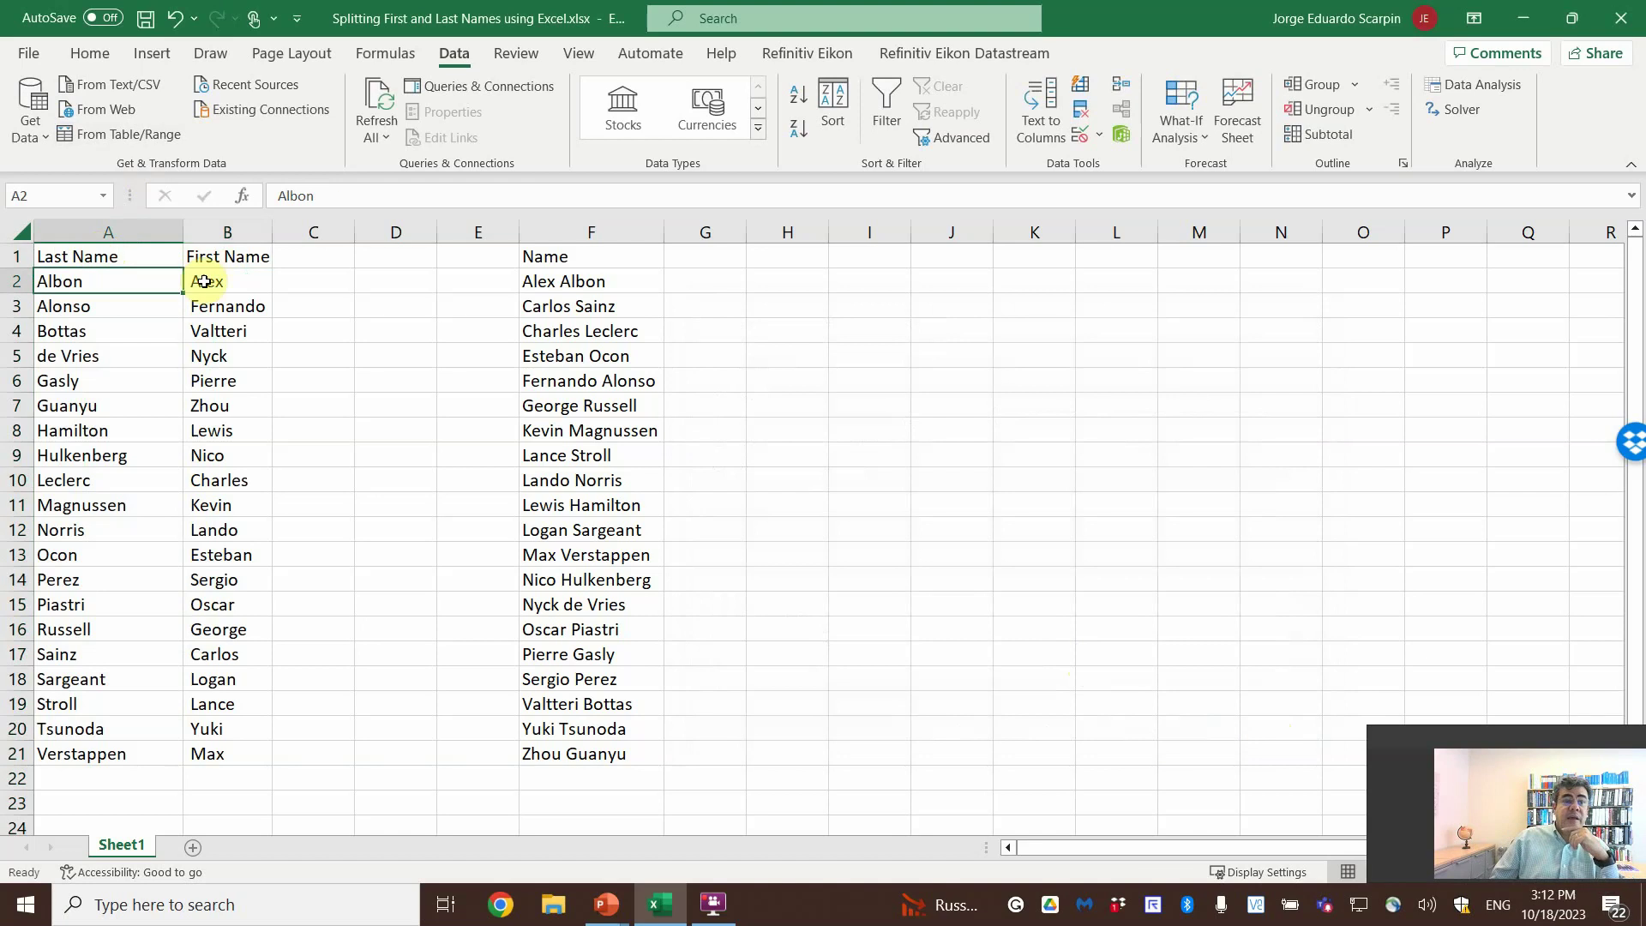
Step: Examine the content of cell B2 for a leading space before the first name
left_click(204, 281)
left_click(273, 195)
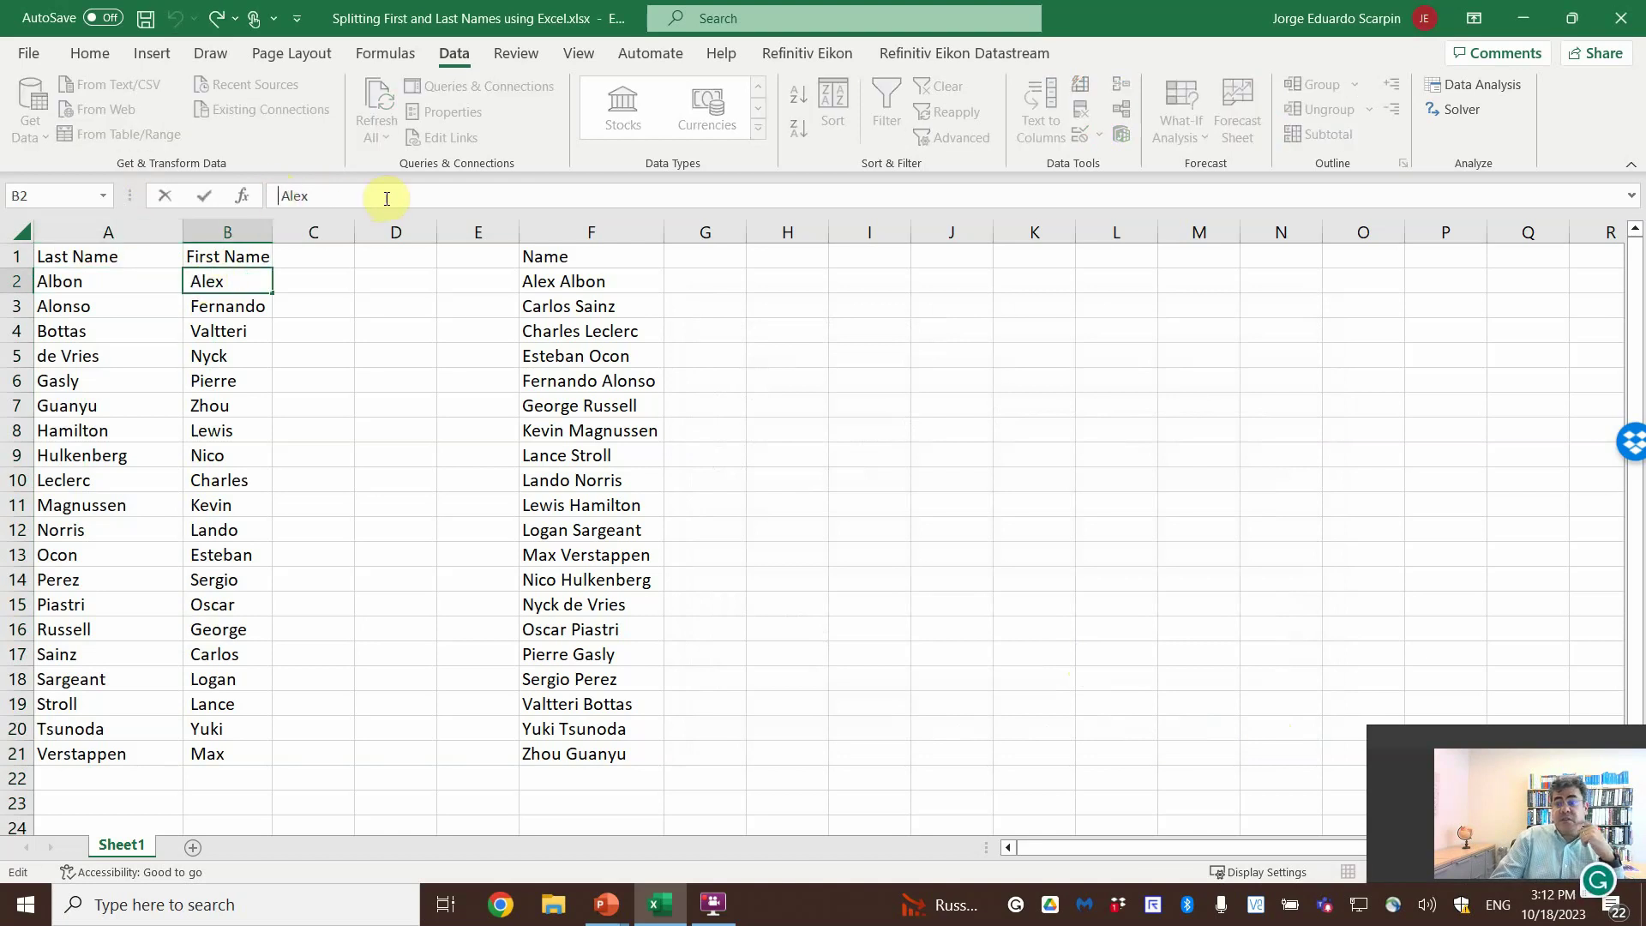
key("Return")
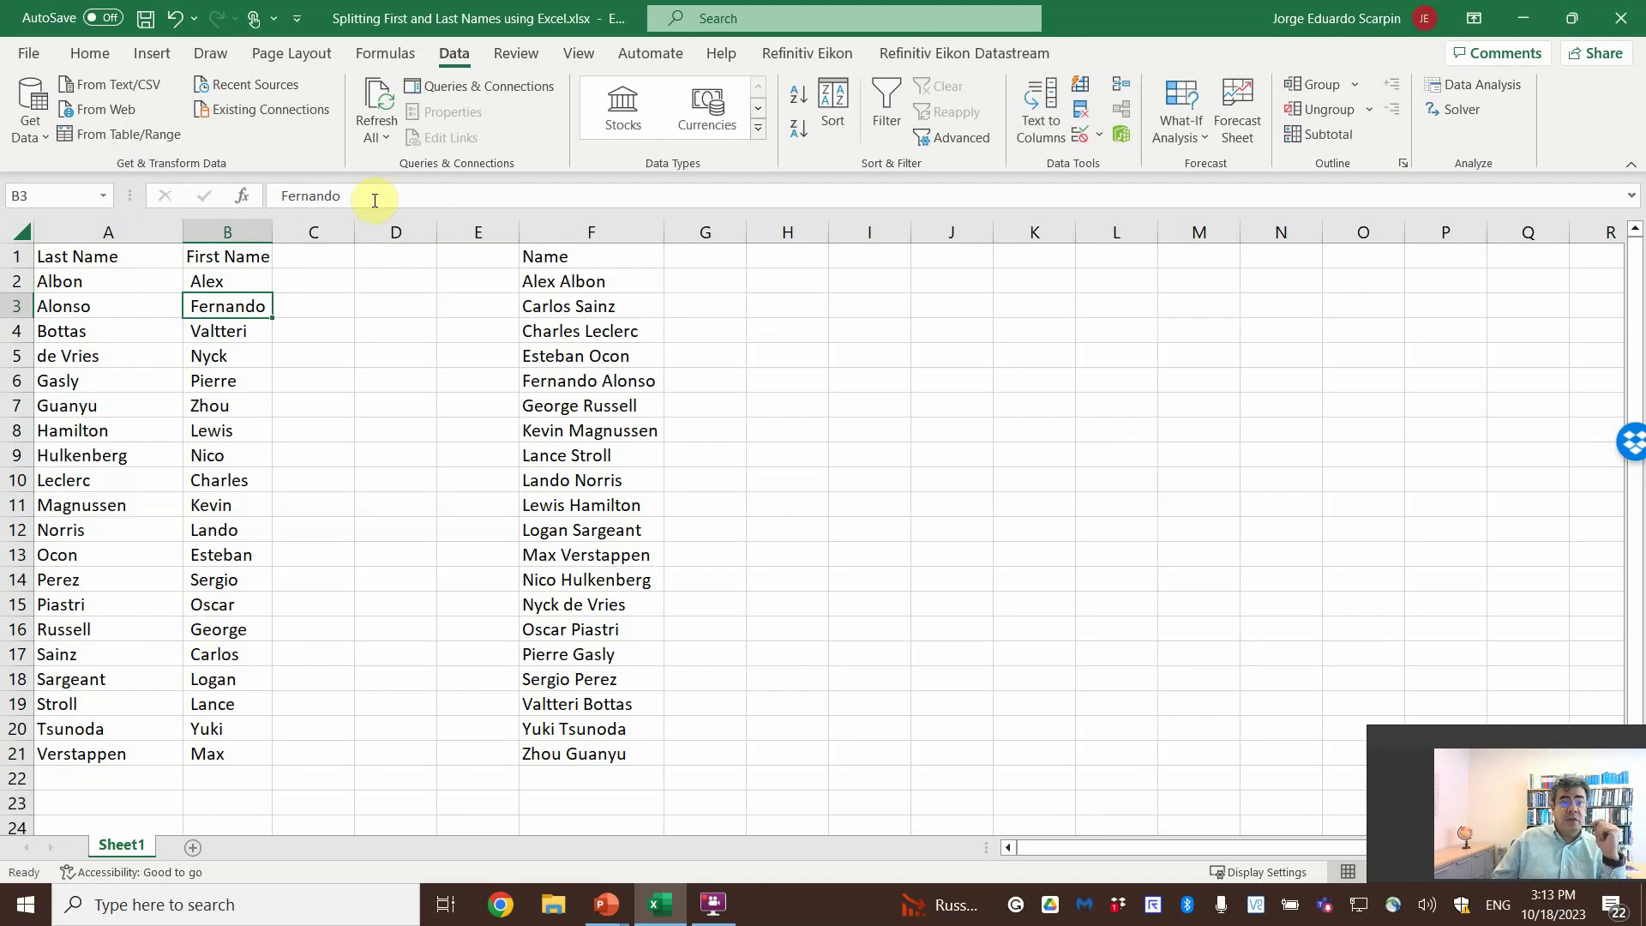
Step: Remove every space from B1:B21 by replacing all spaces with nothing
left_click_drag(225, 258, 239, 753)
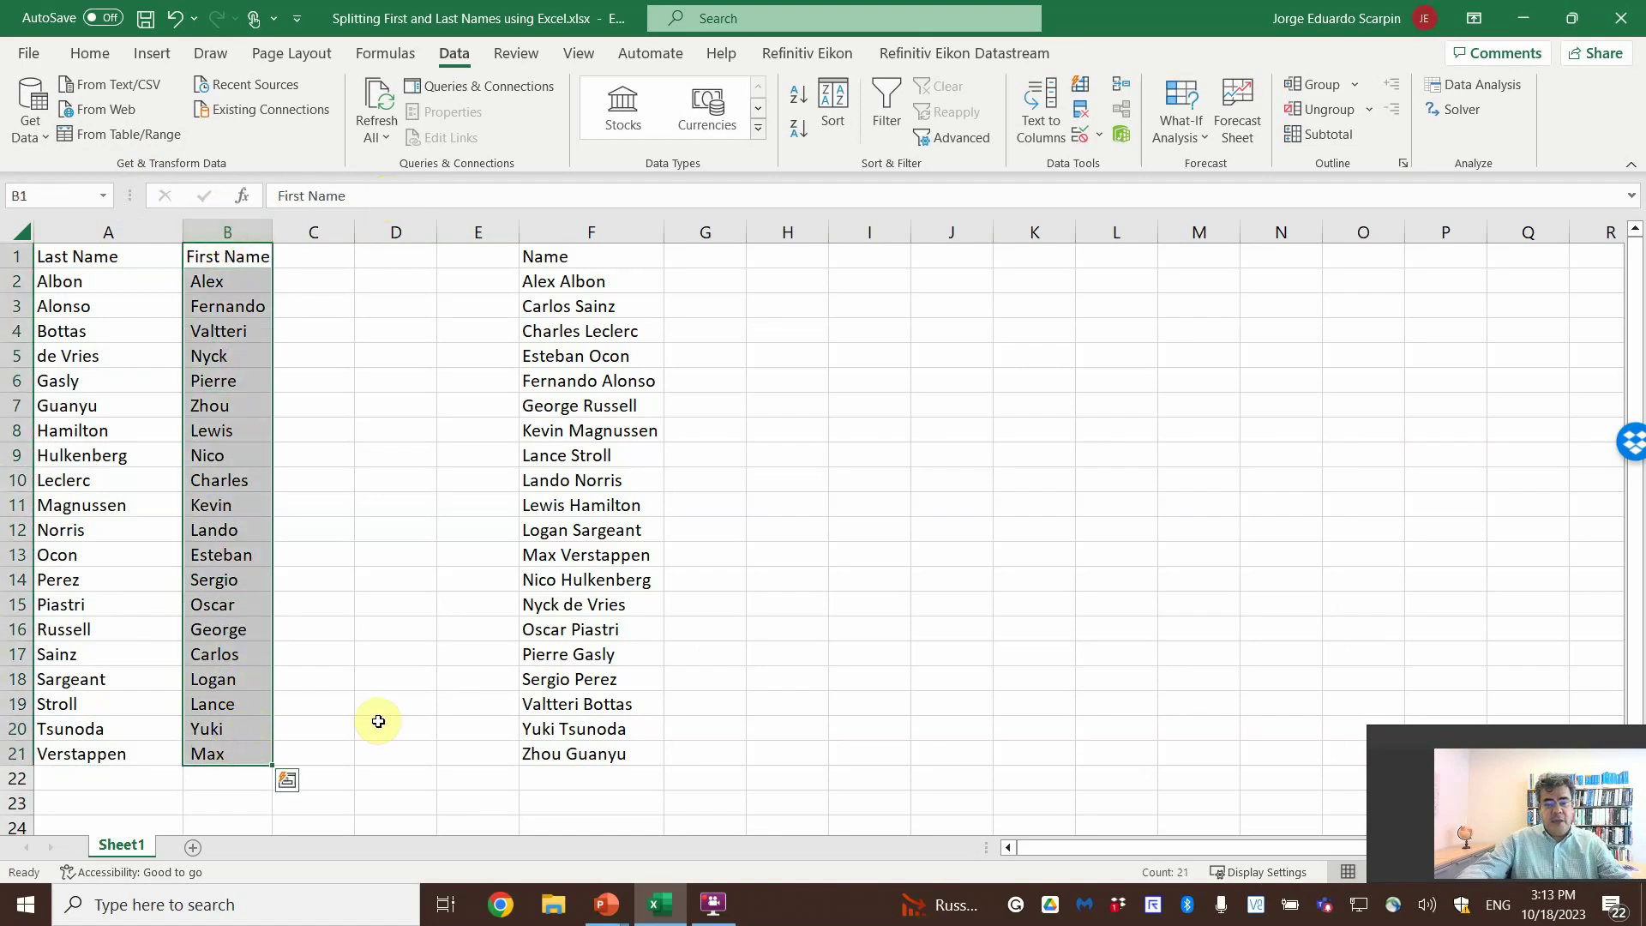
key("ctrl+f")
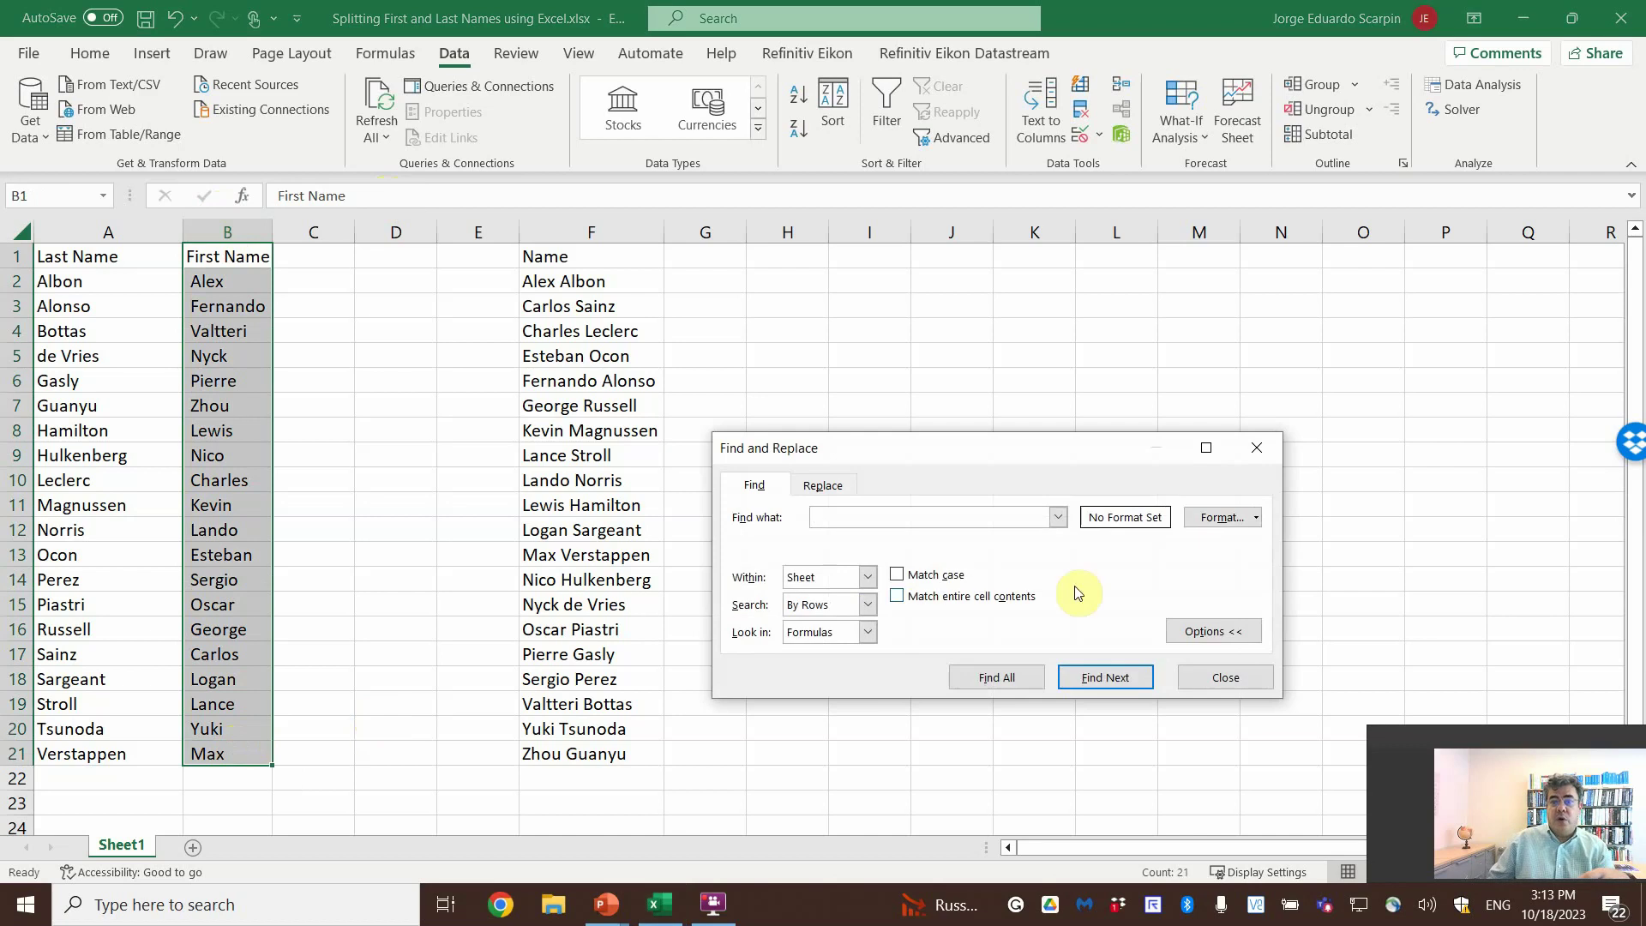
left_click(1260, 447)
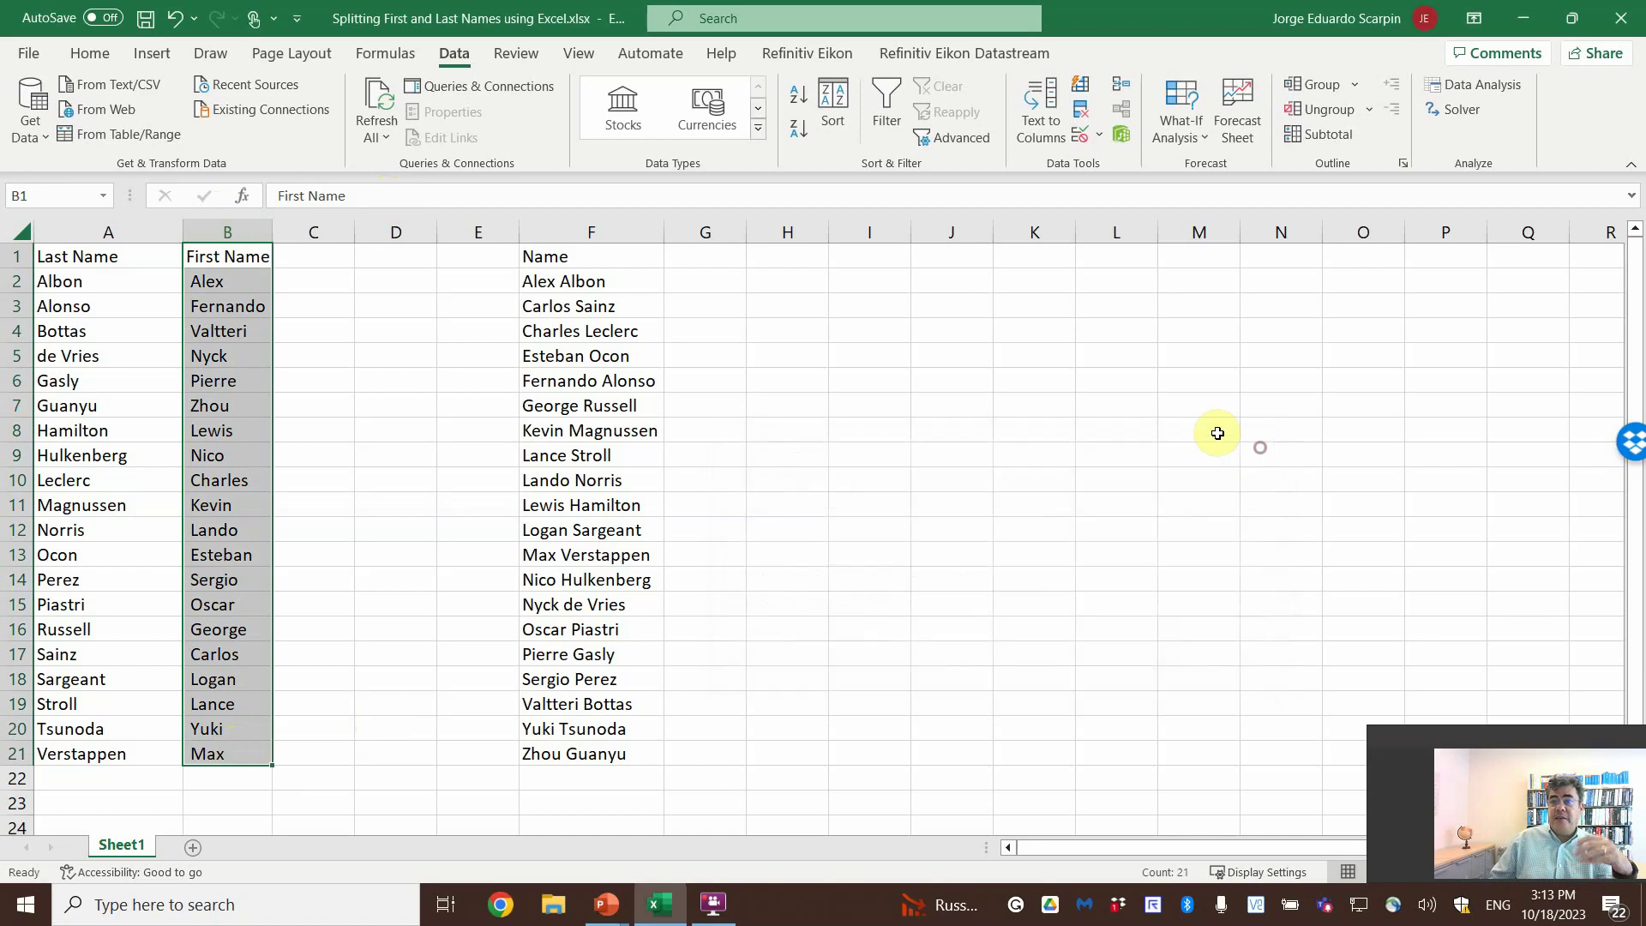
left_click(90, 53)
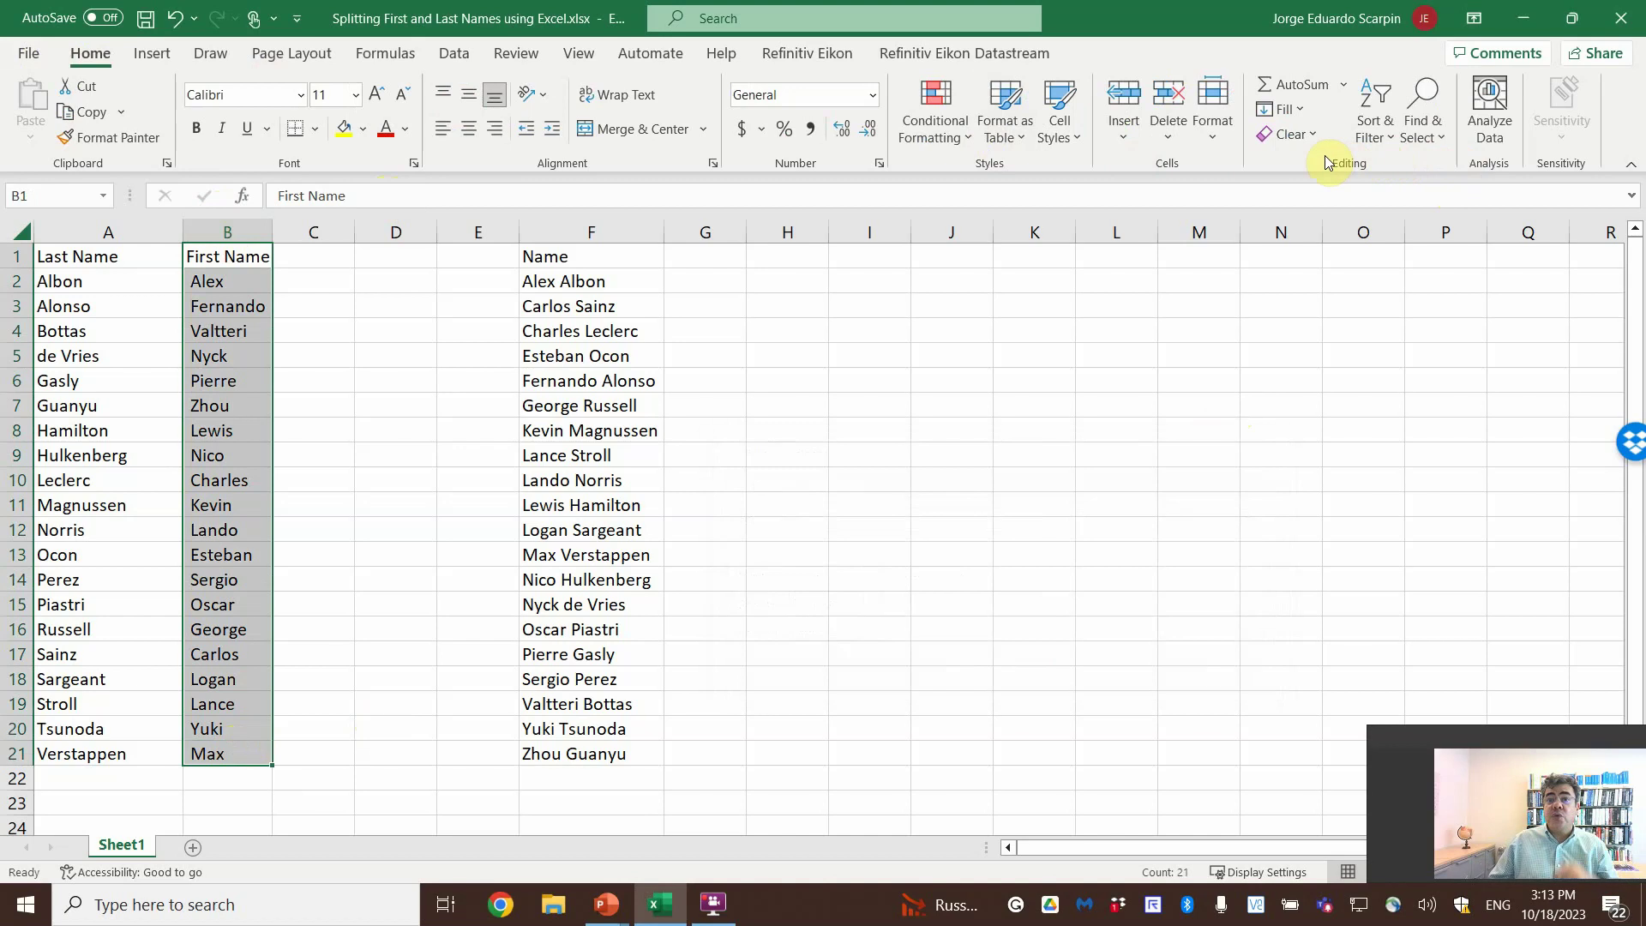
left_click(1430, 134)
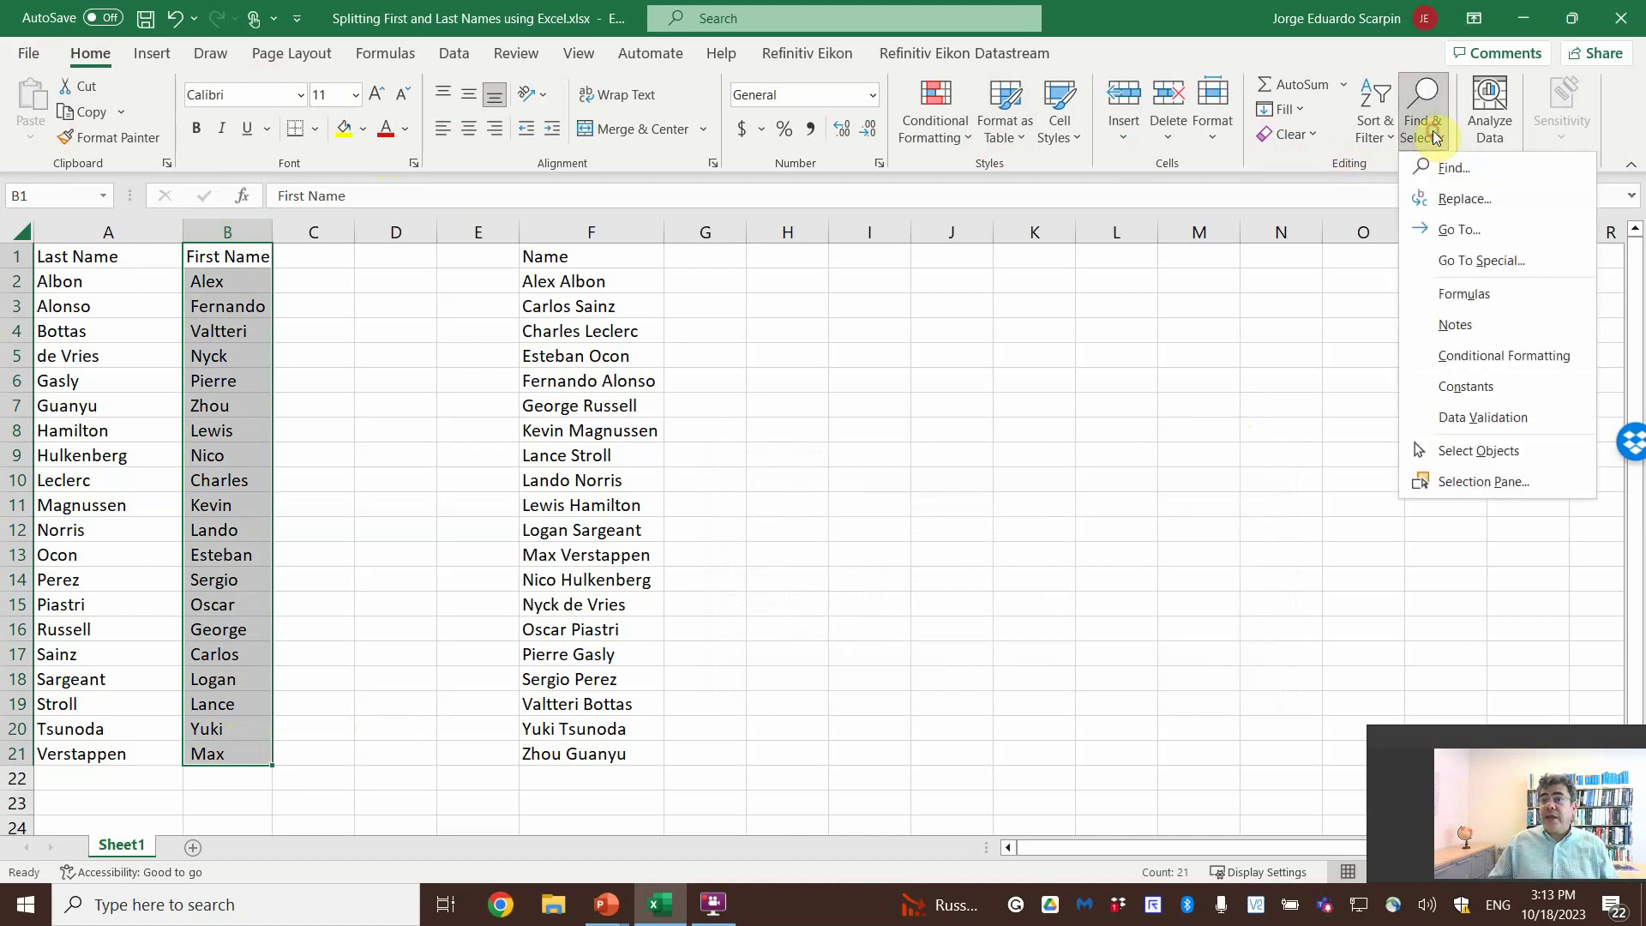
left_click(1464, 198)
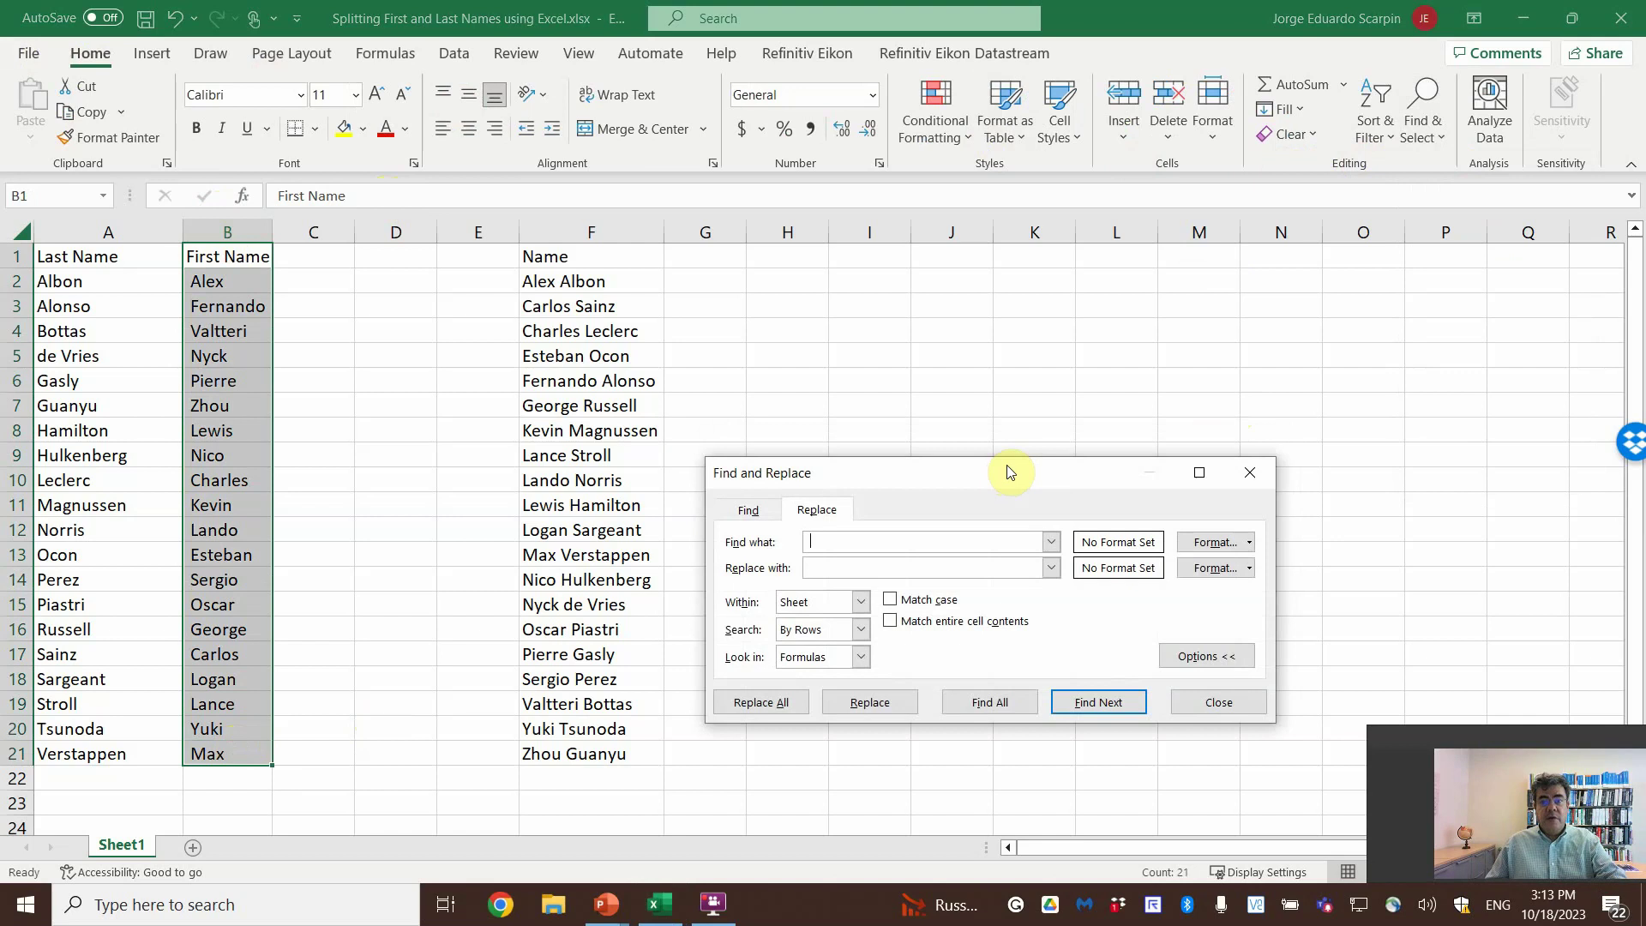
left_click(793, 708)
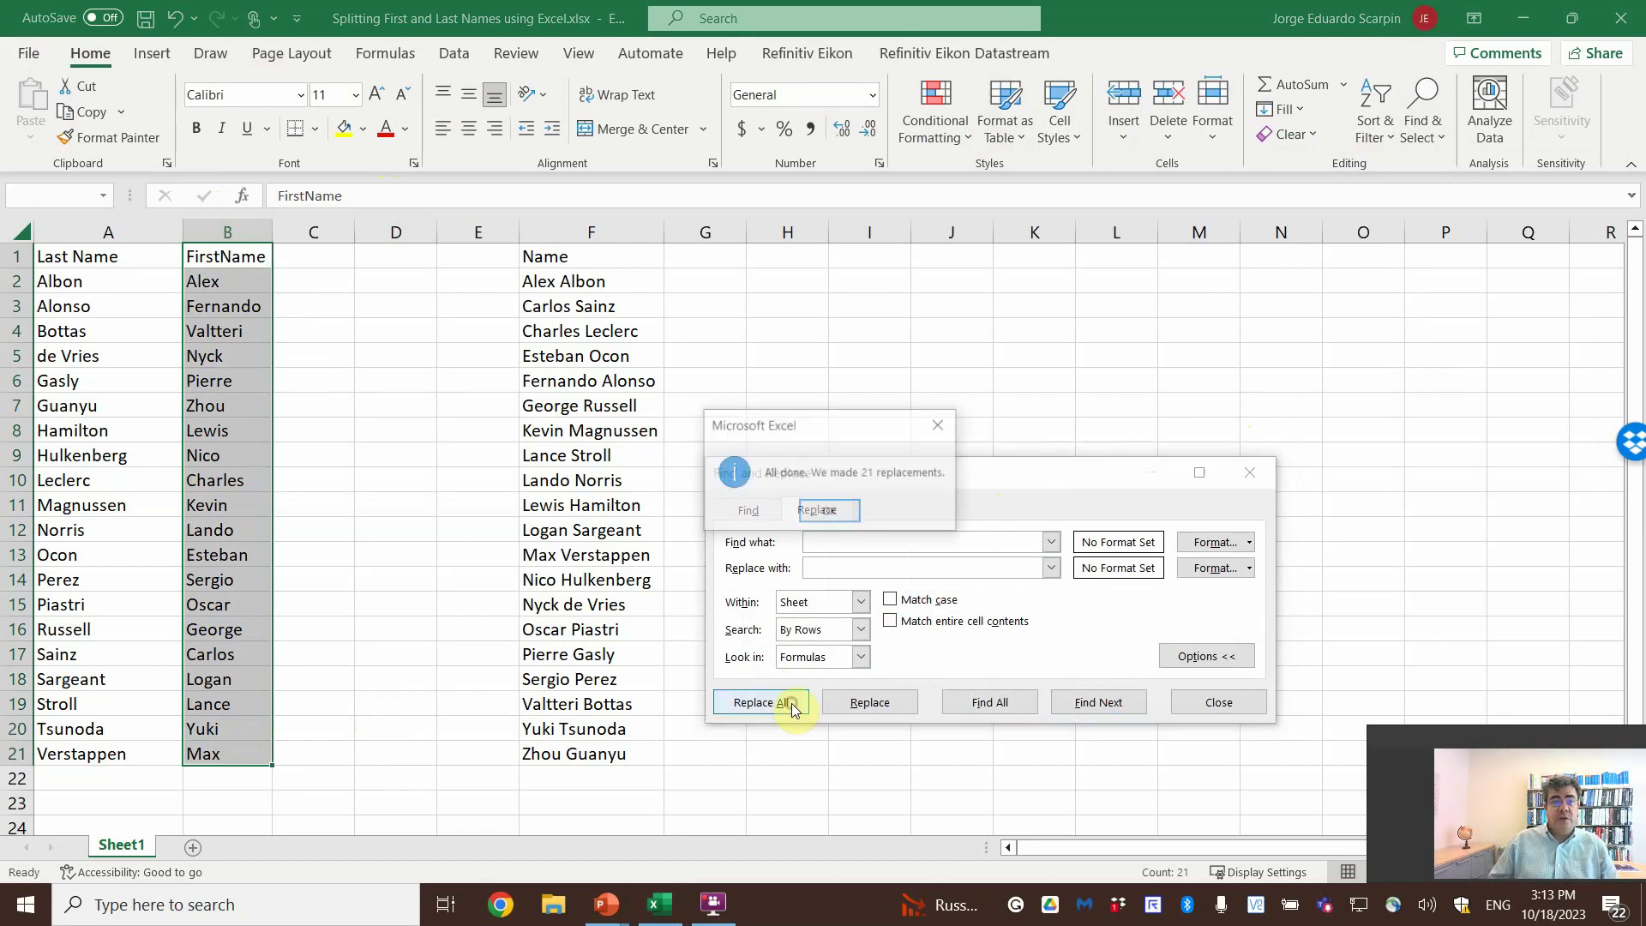
left_click(836, 508)
left_click(1218, 702)
left_click(417, 476)
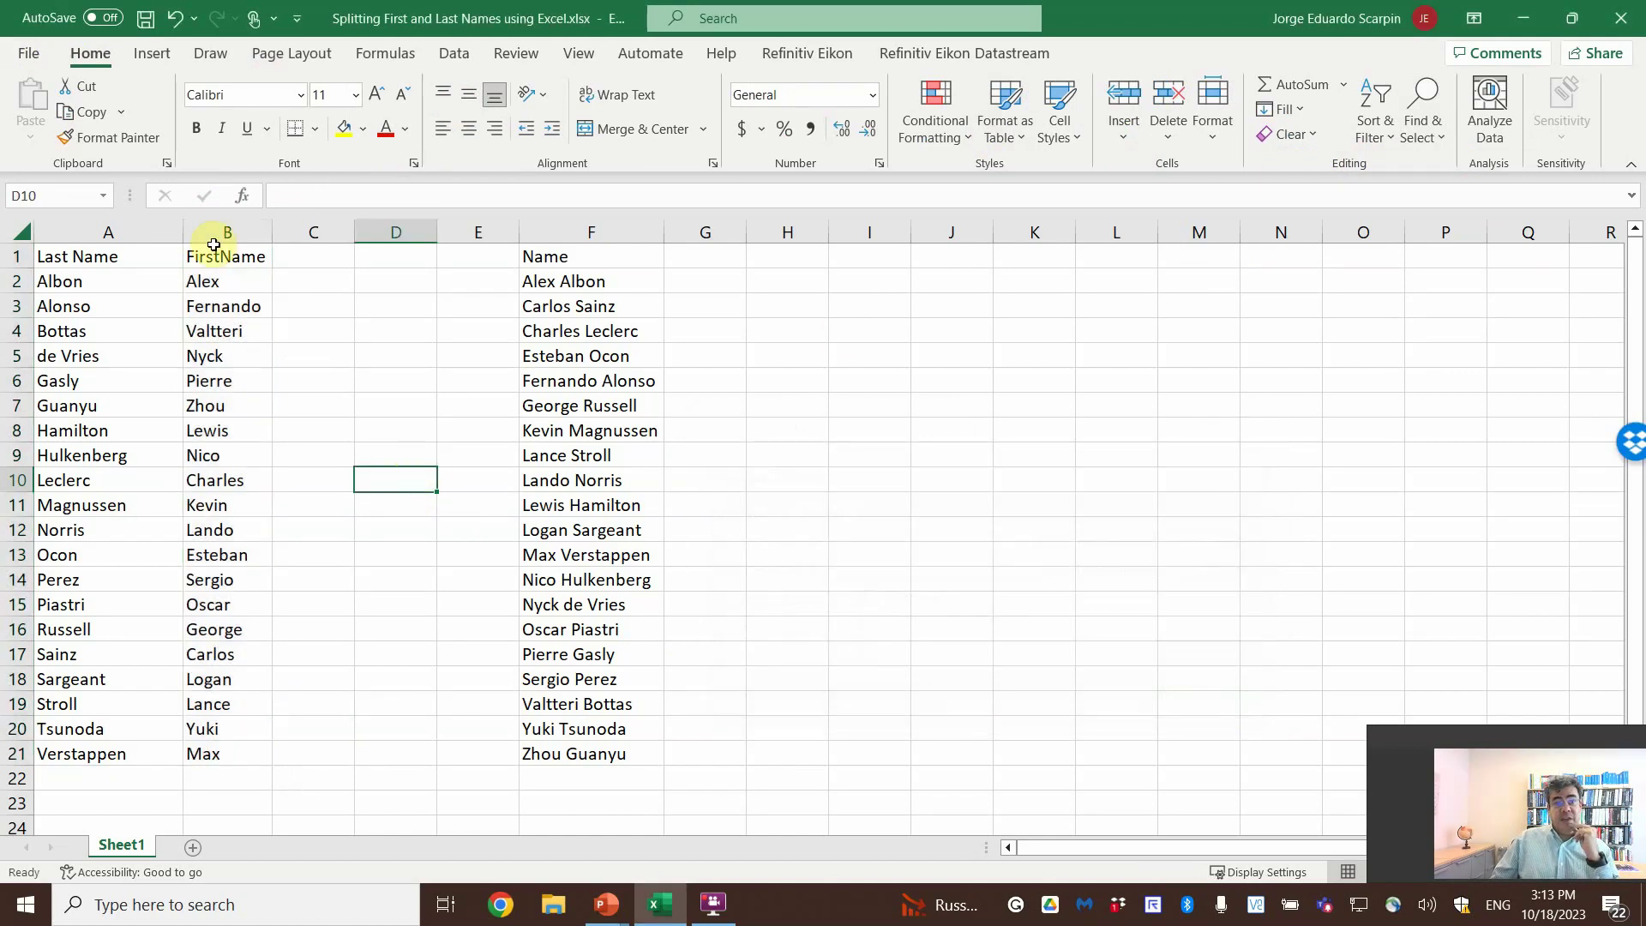
Step: Swap the two name columns so first names are in column A and last names in column B, and autofit both widths
left_click_drag(116, 251, 341, 751)
left_click_drag(232, 256, 214, 761)
left_click(334, 396)
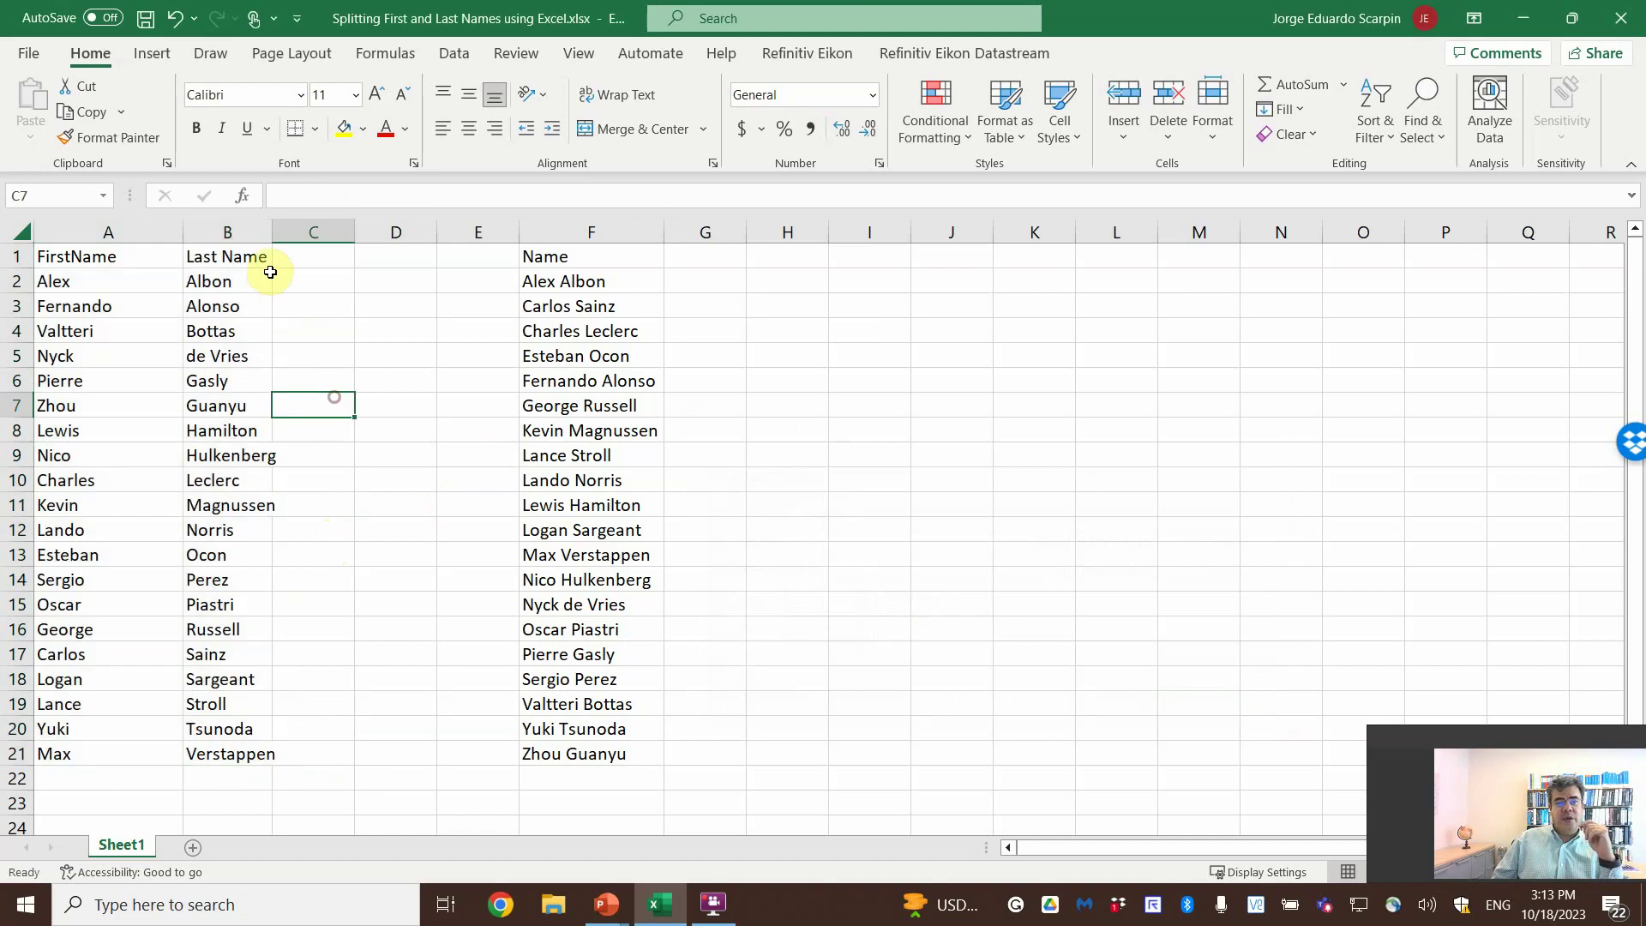
double_click(272, 233)
double_click(183, 231)
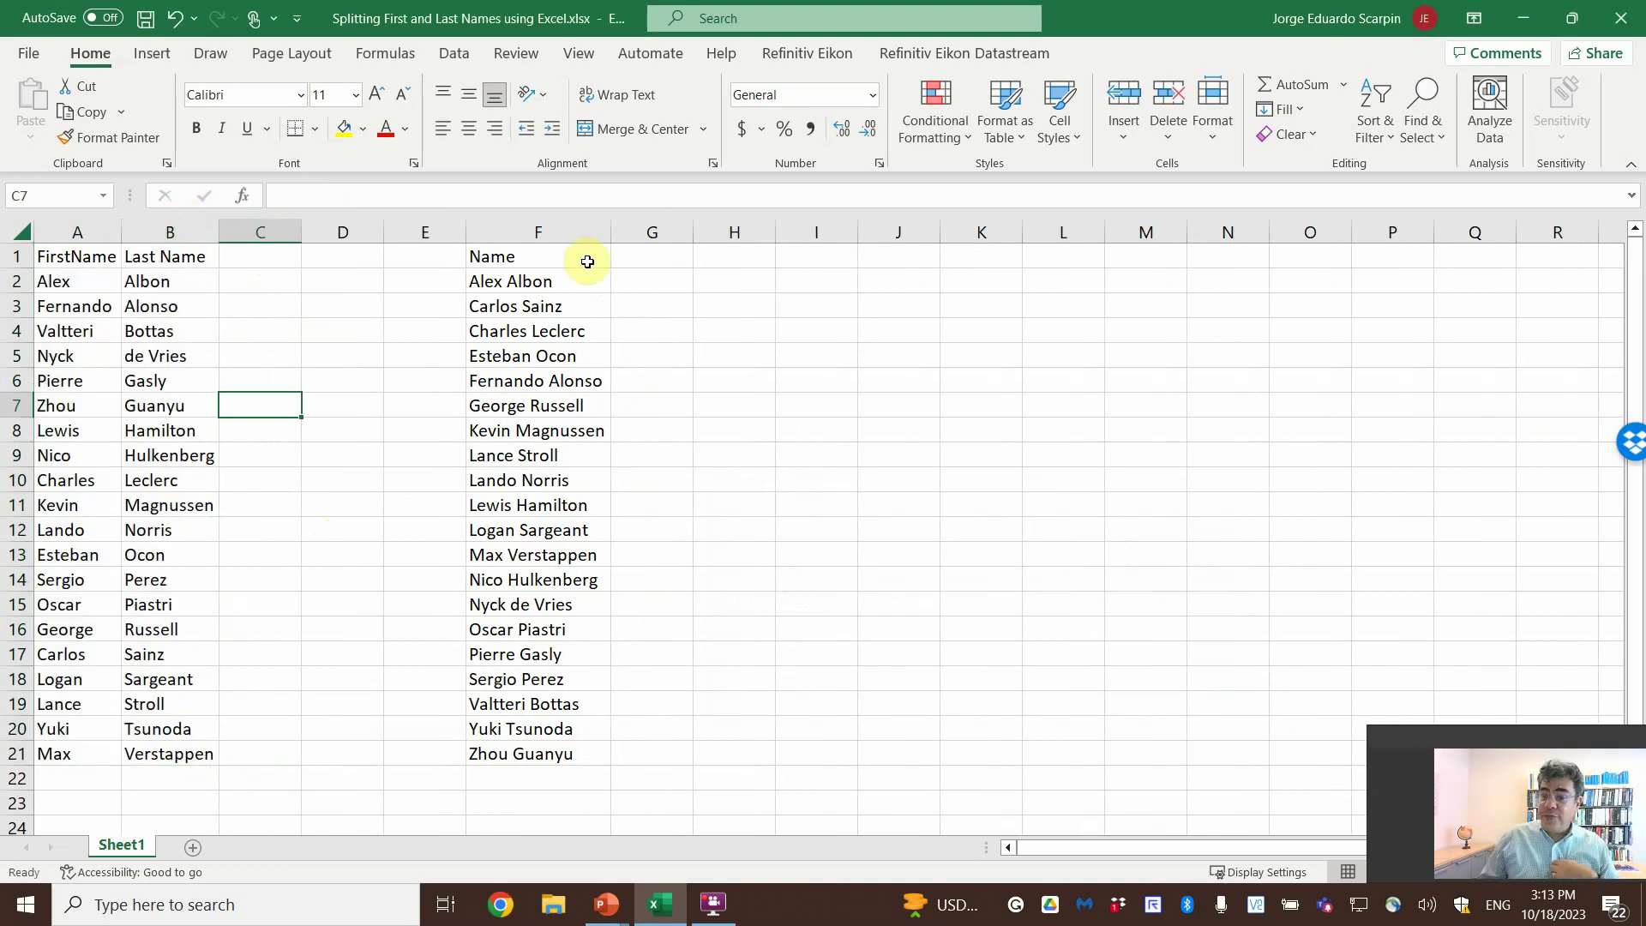
Step: Split the full names in F1:F21 with Text to Columns as delimited data, using Space instead of Comma as delimiter
left_click_drag(515, 257, 540, 757)
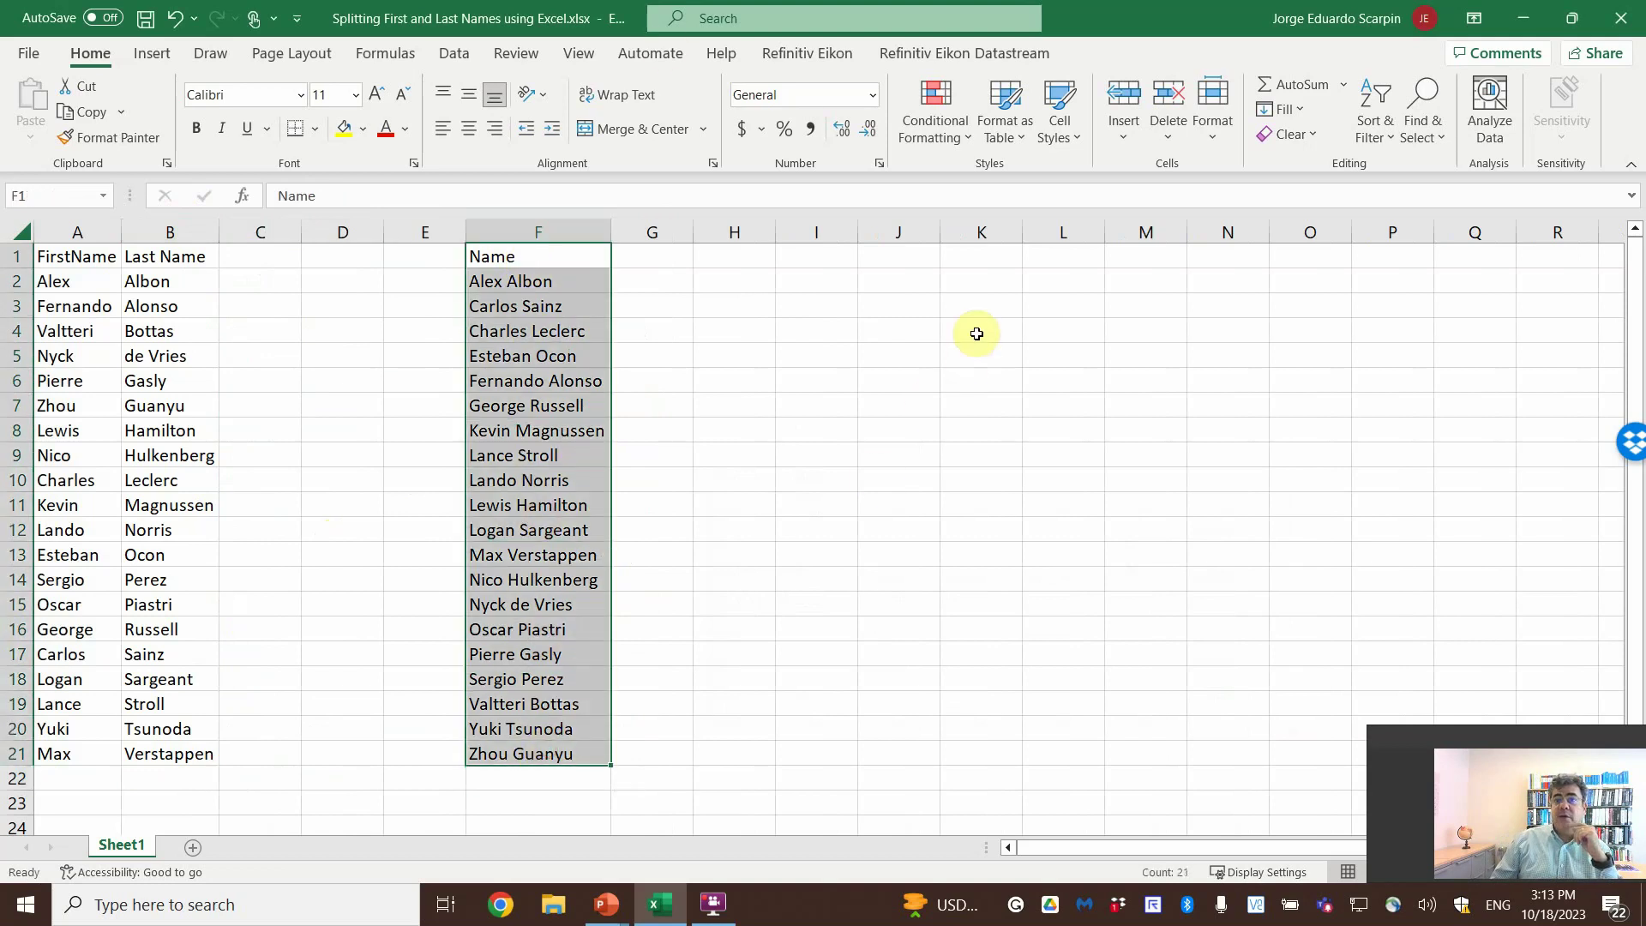
left_click(454, 53)
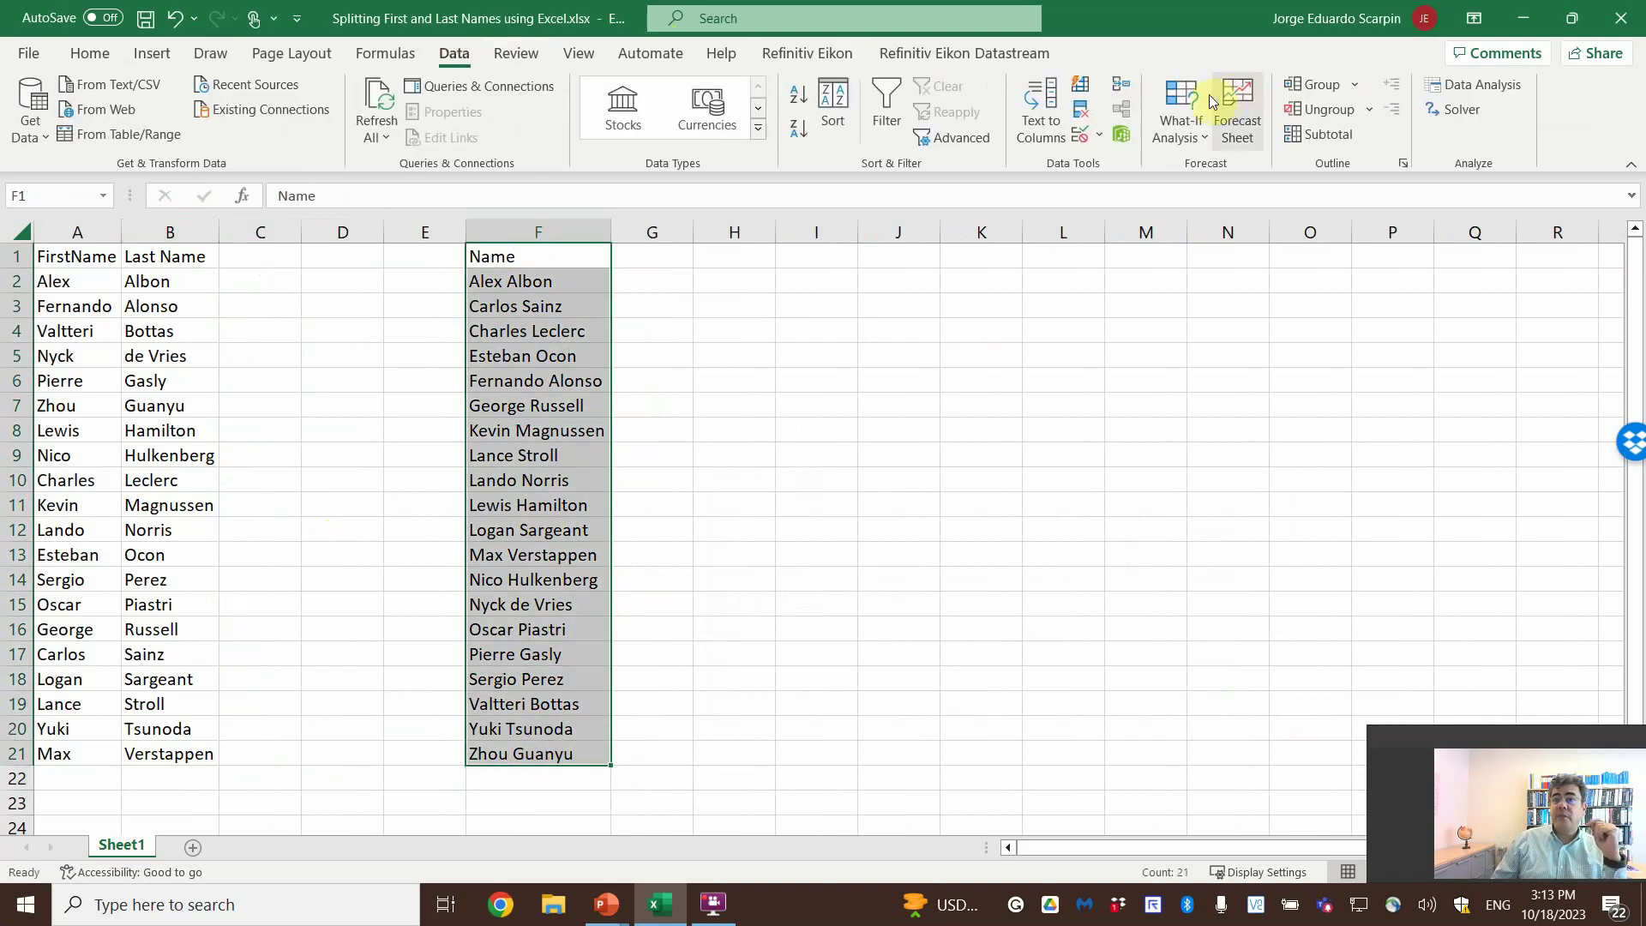
left_click(1039, 106)
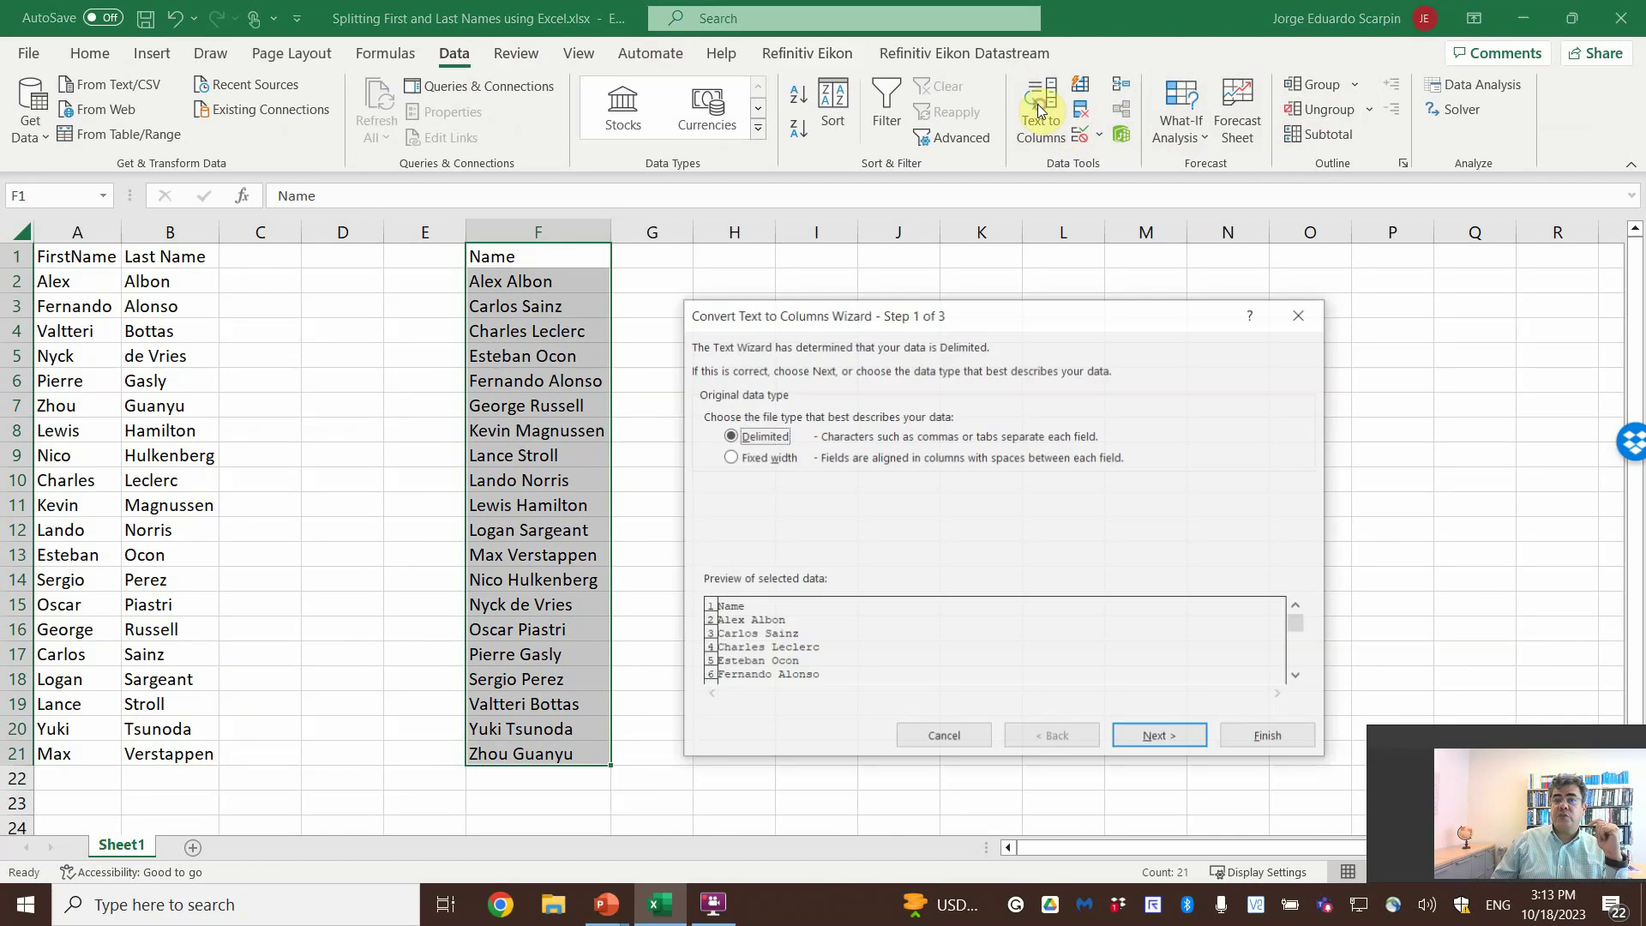
left_click(1160, 735)
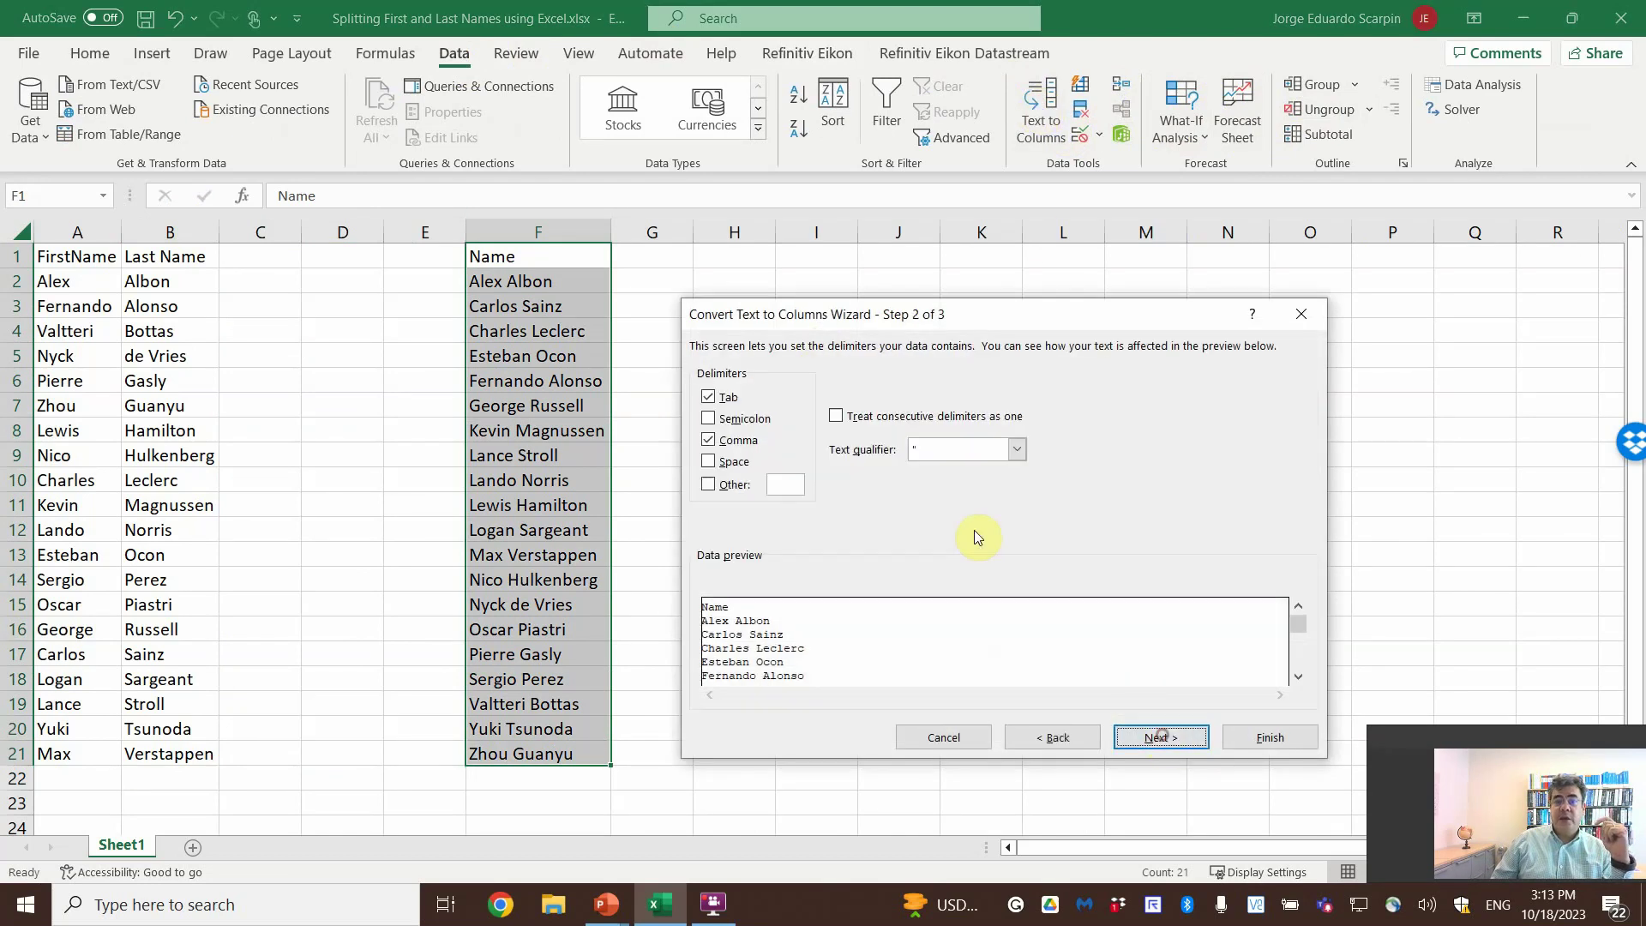
left_click(708, 440)
left_click(708, 462)
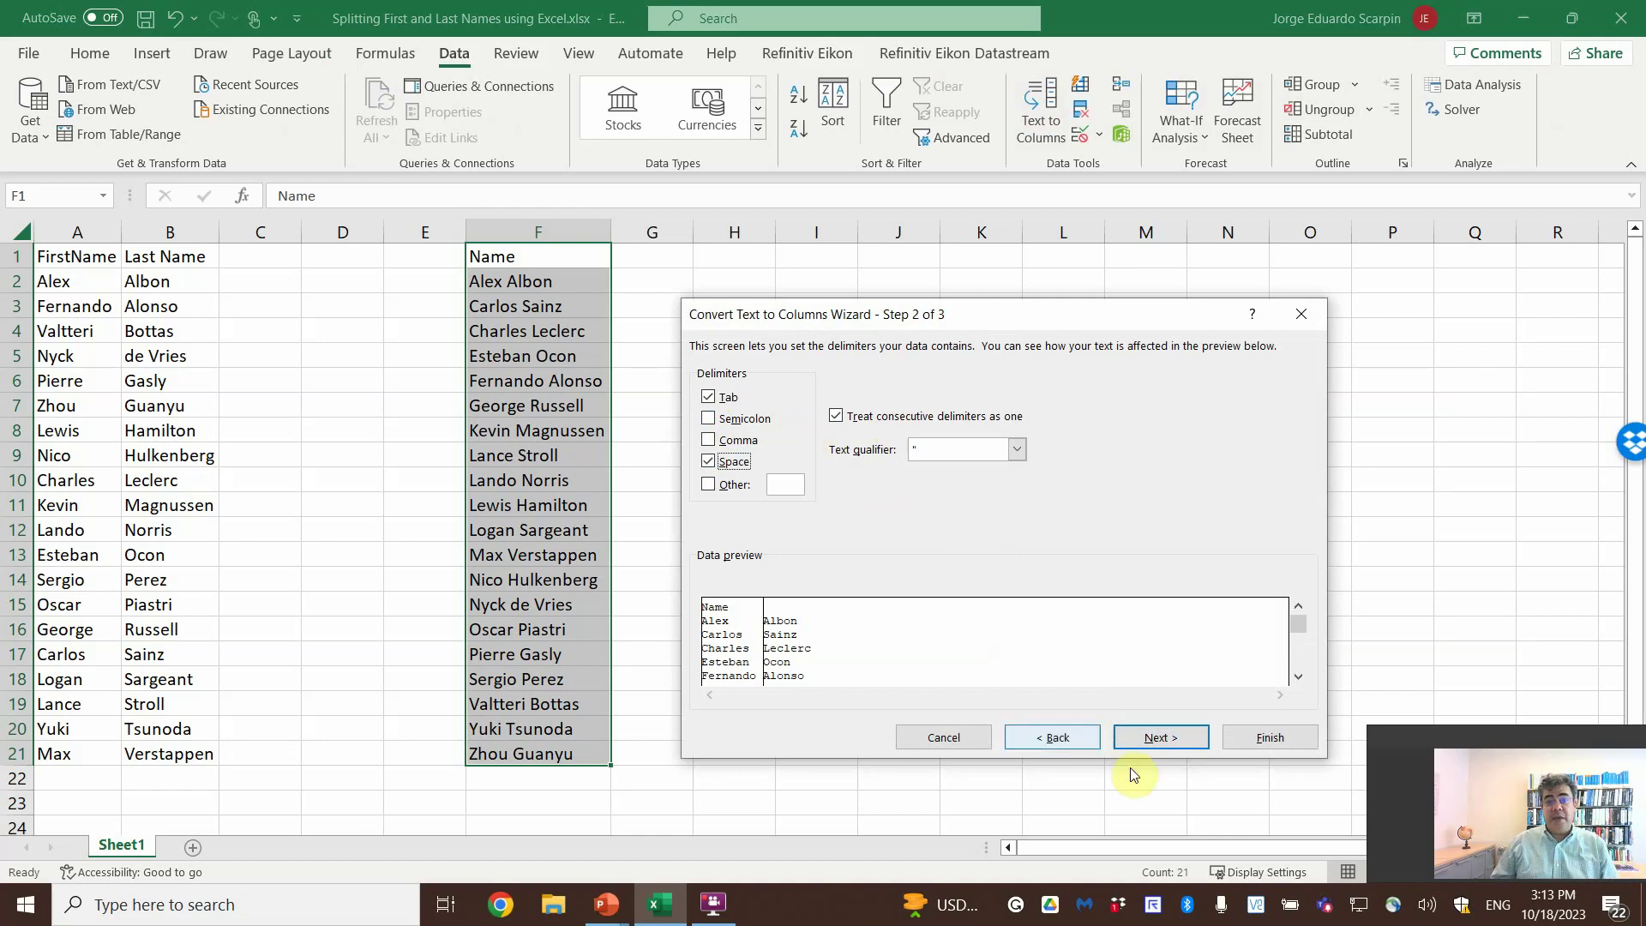
left_click(1259, 746)
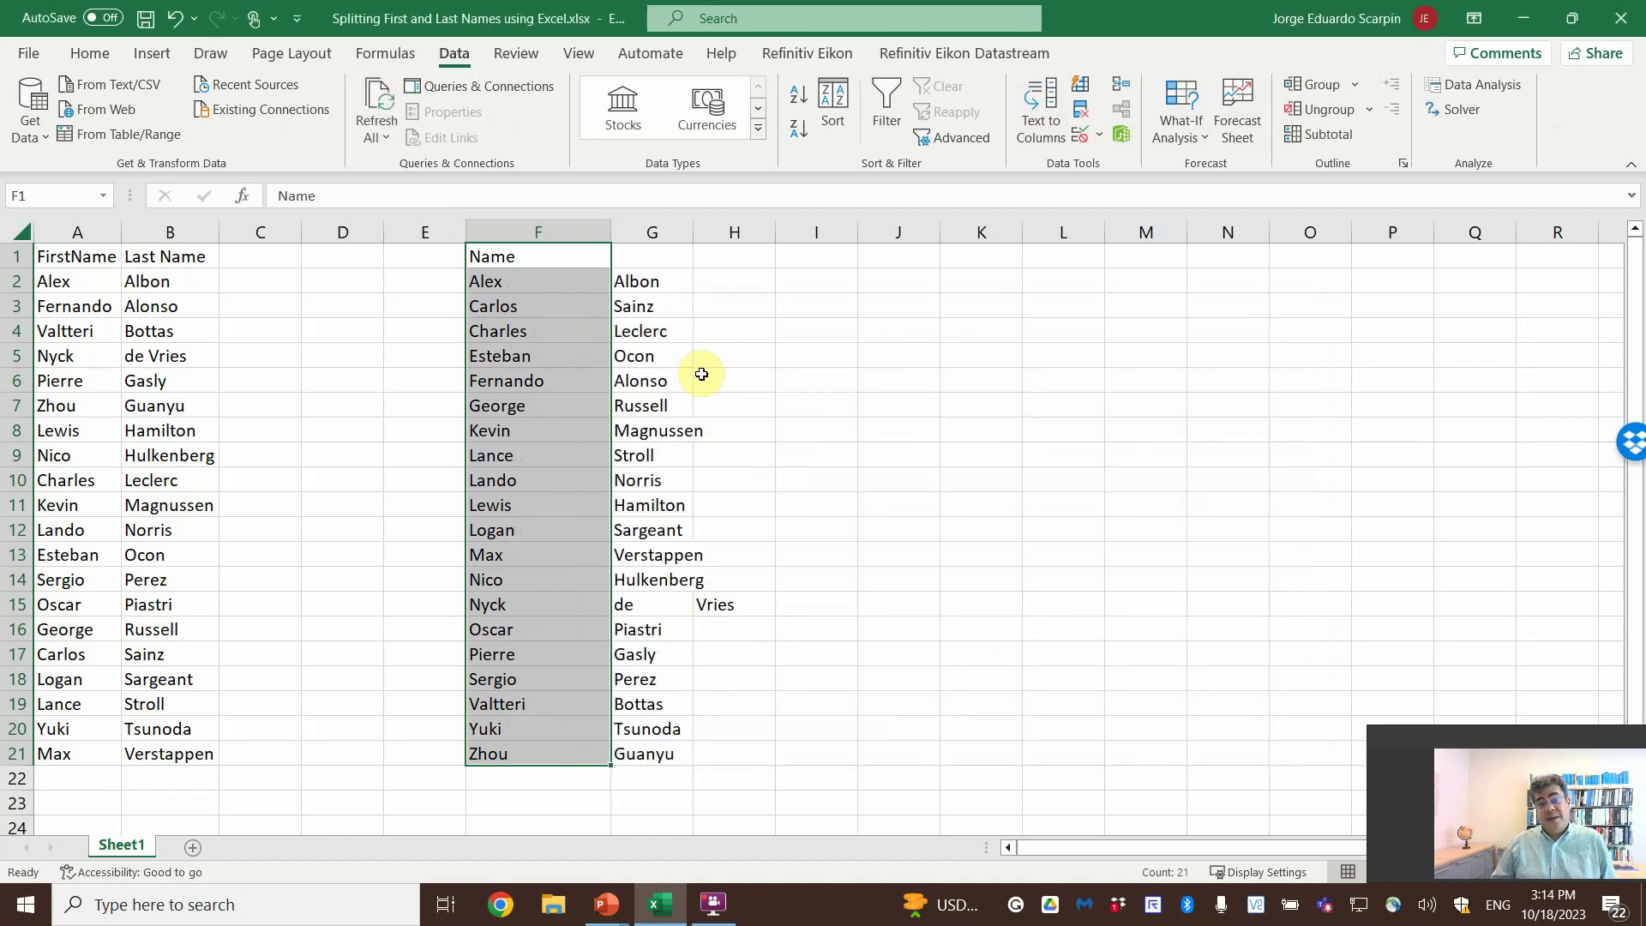
Step: Copy the first-name and last-name headers from A1:B1 to F1:G1, replacing the old "Name" header
left_click(543, 251)
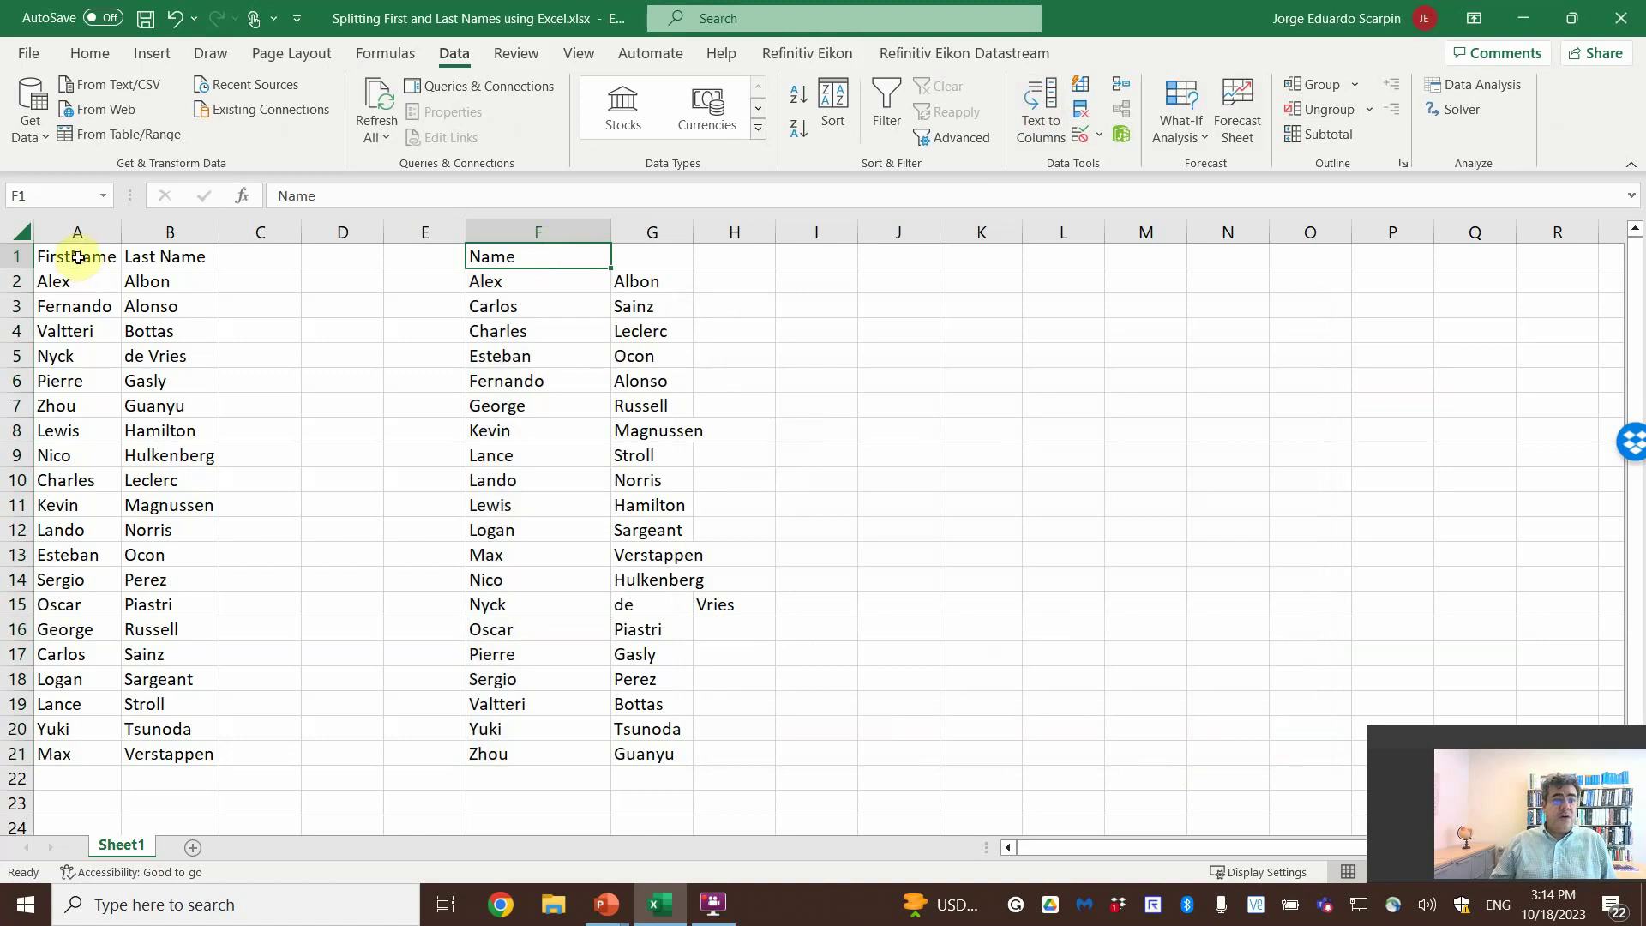
left_click_drag(77, 256, 137, 257)
key("ctrl+c")
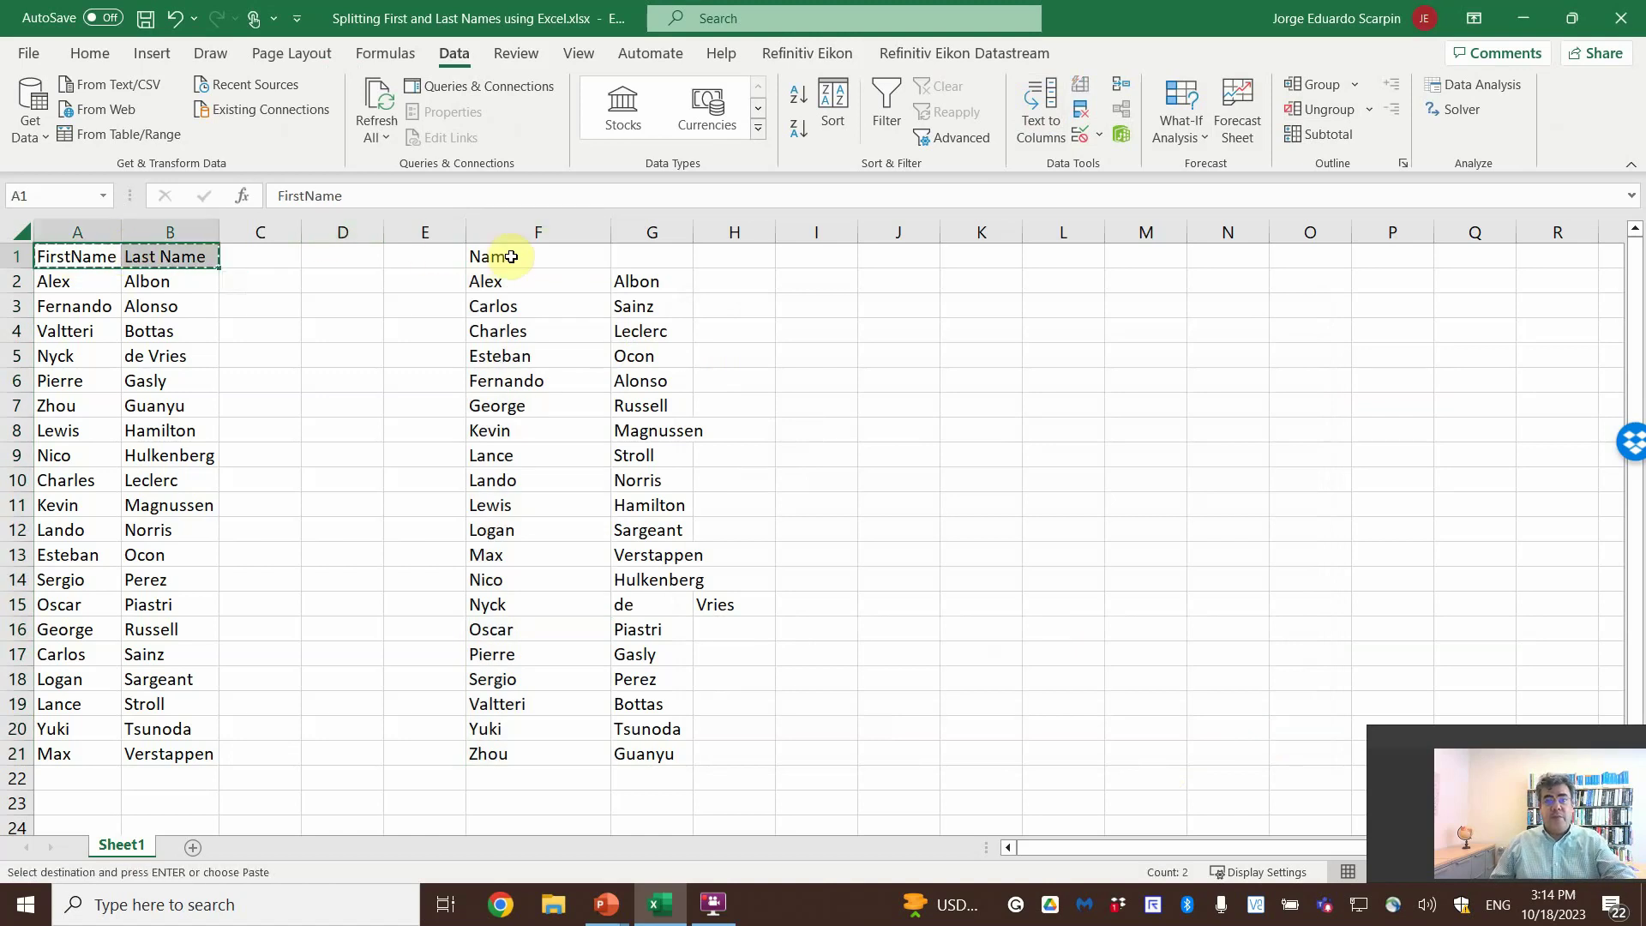
key("ctrl+q")
left_click(511, 257)
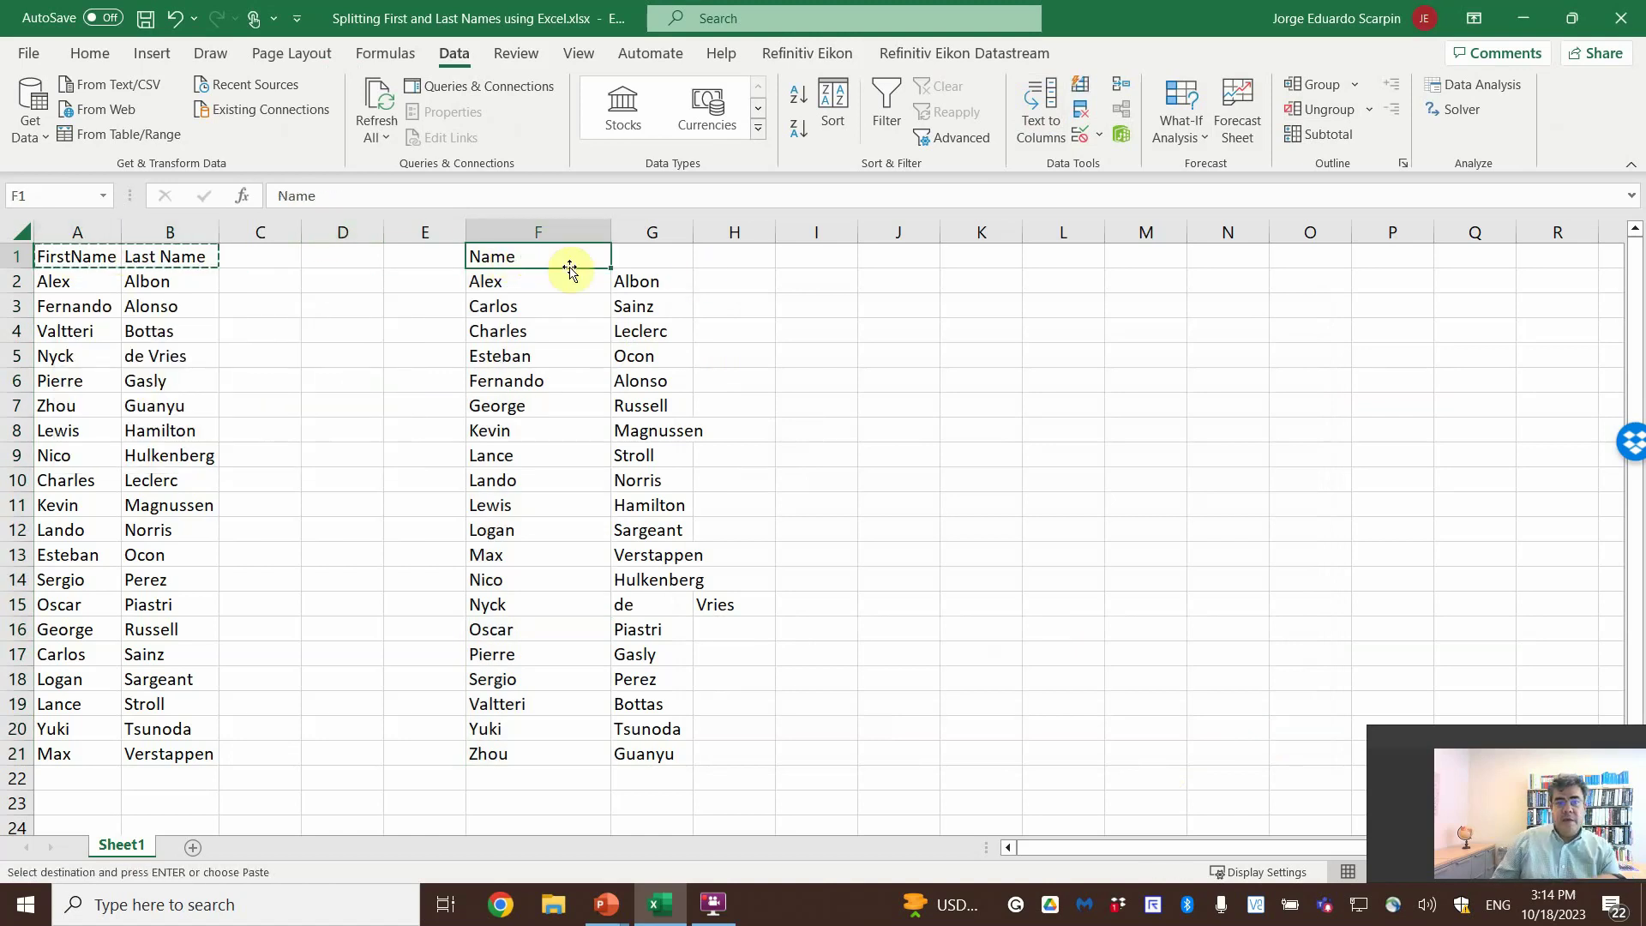
key("ctrl+v")
left_click(666, 376)
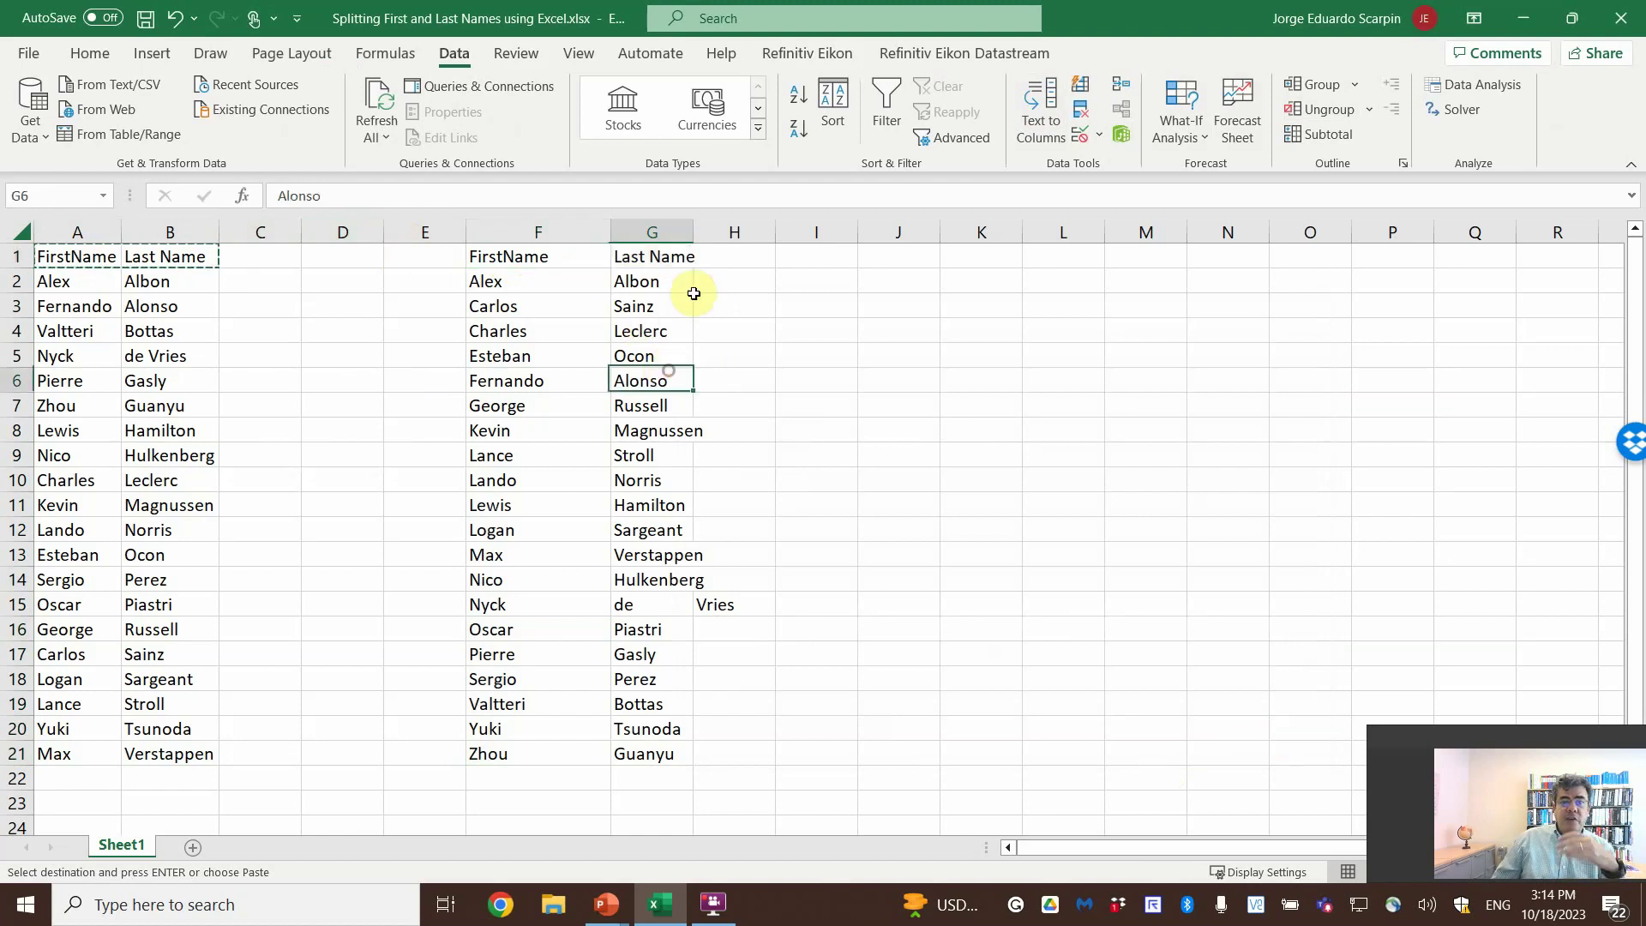
Step: Move the surname part "Vries" from H15 into G15 so the cell reads "de Vries", leaving H15 empty
left_click(668, 600)
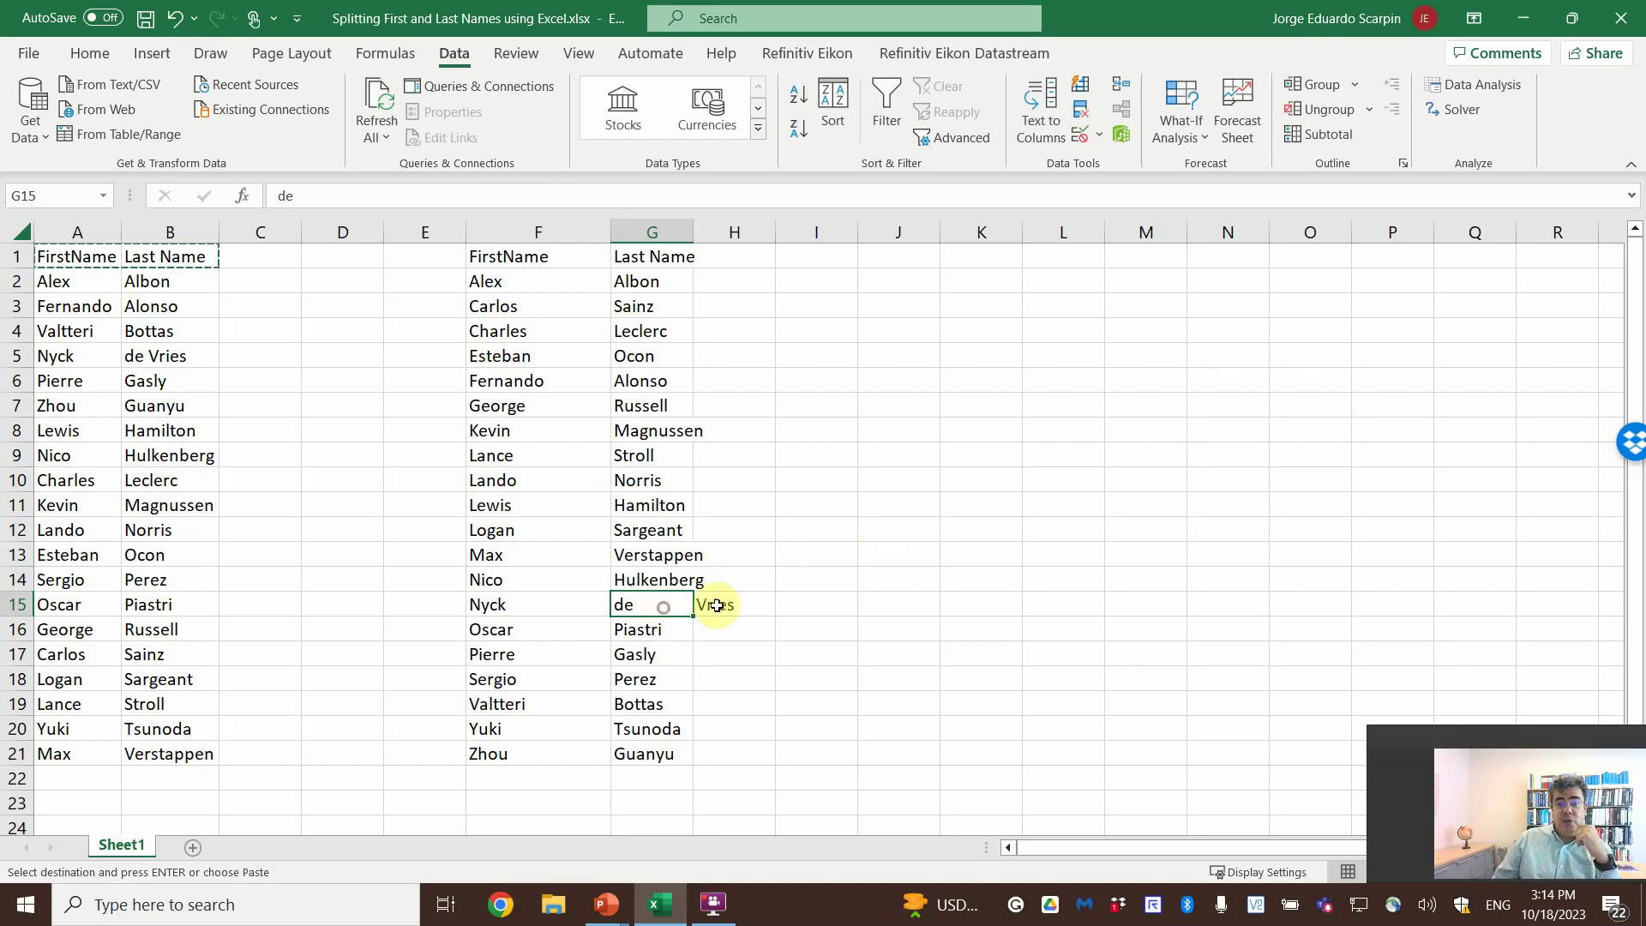
double_click(652, 604)
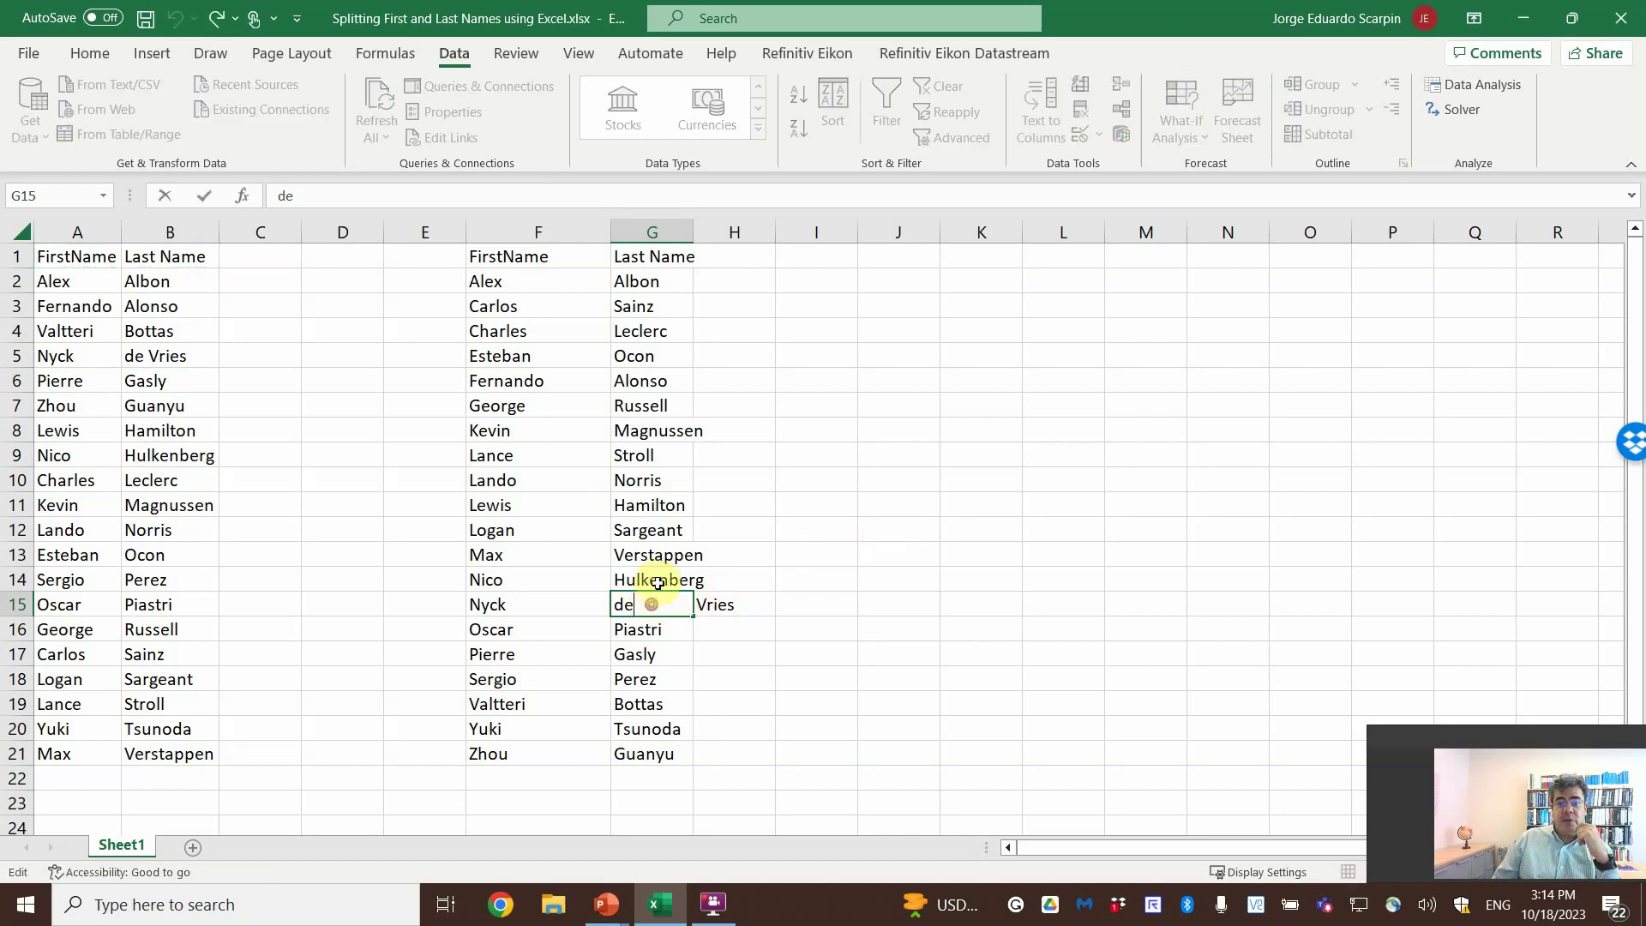
left_click(733, 602)
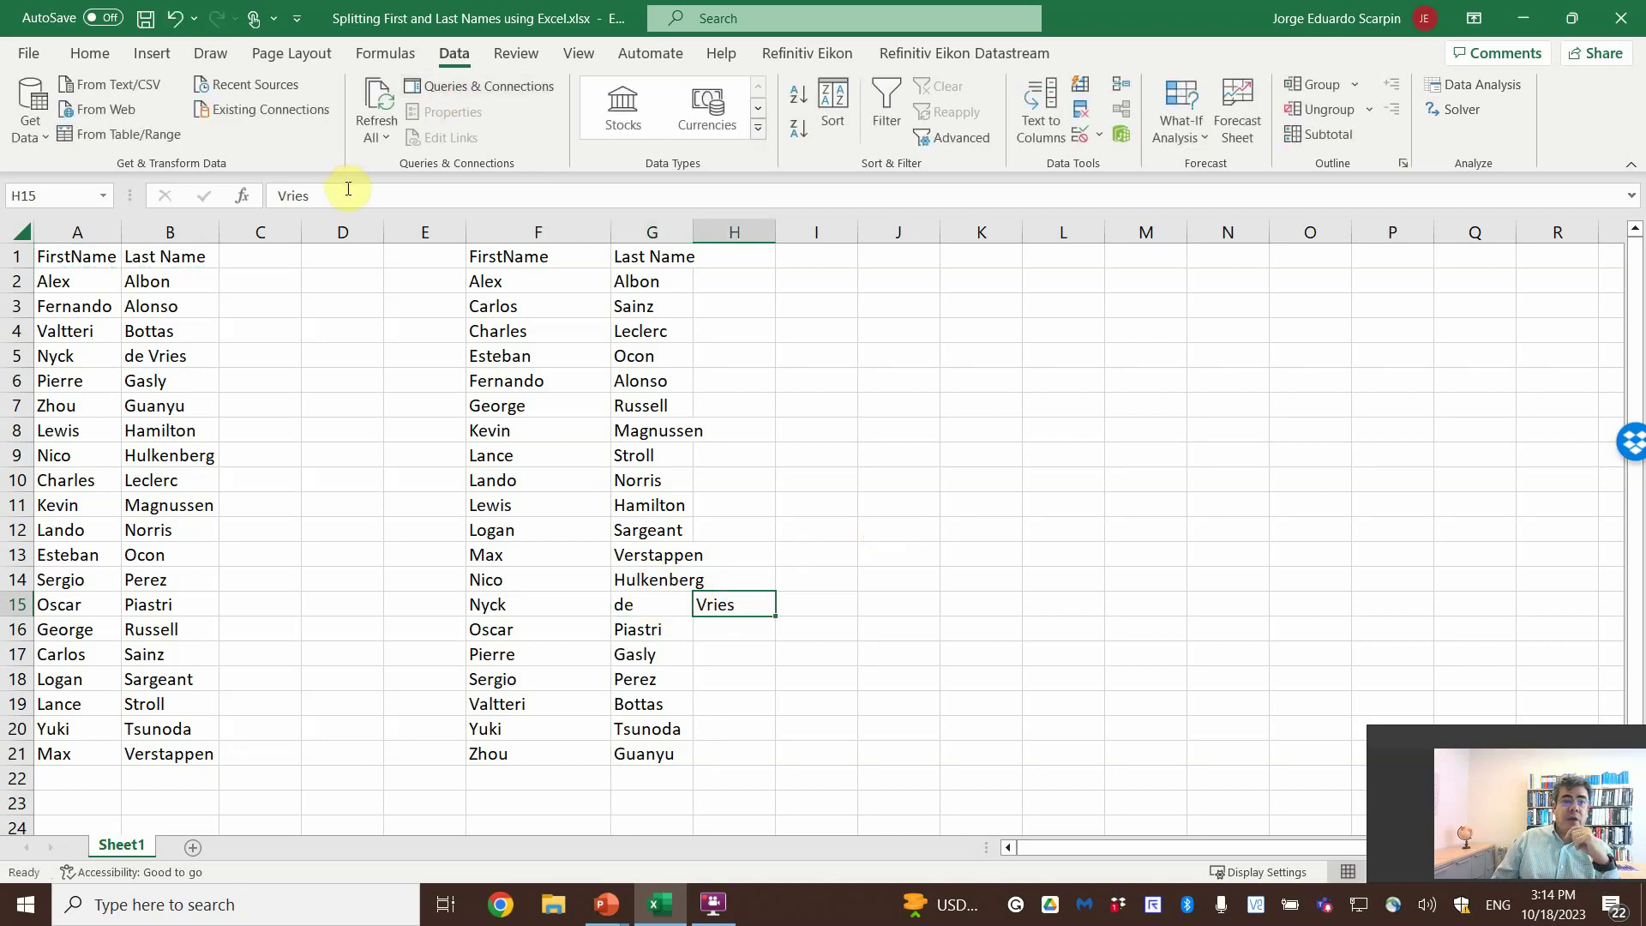
left_click_drag(347, 197, 165, 189)
key("Delete")
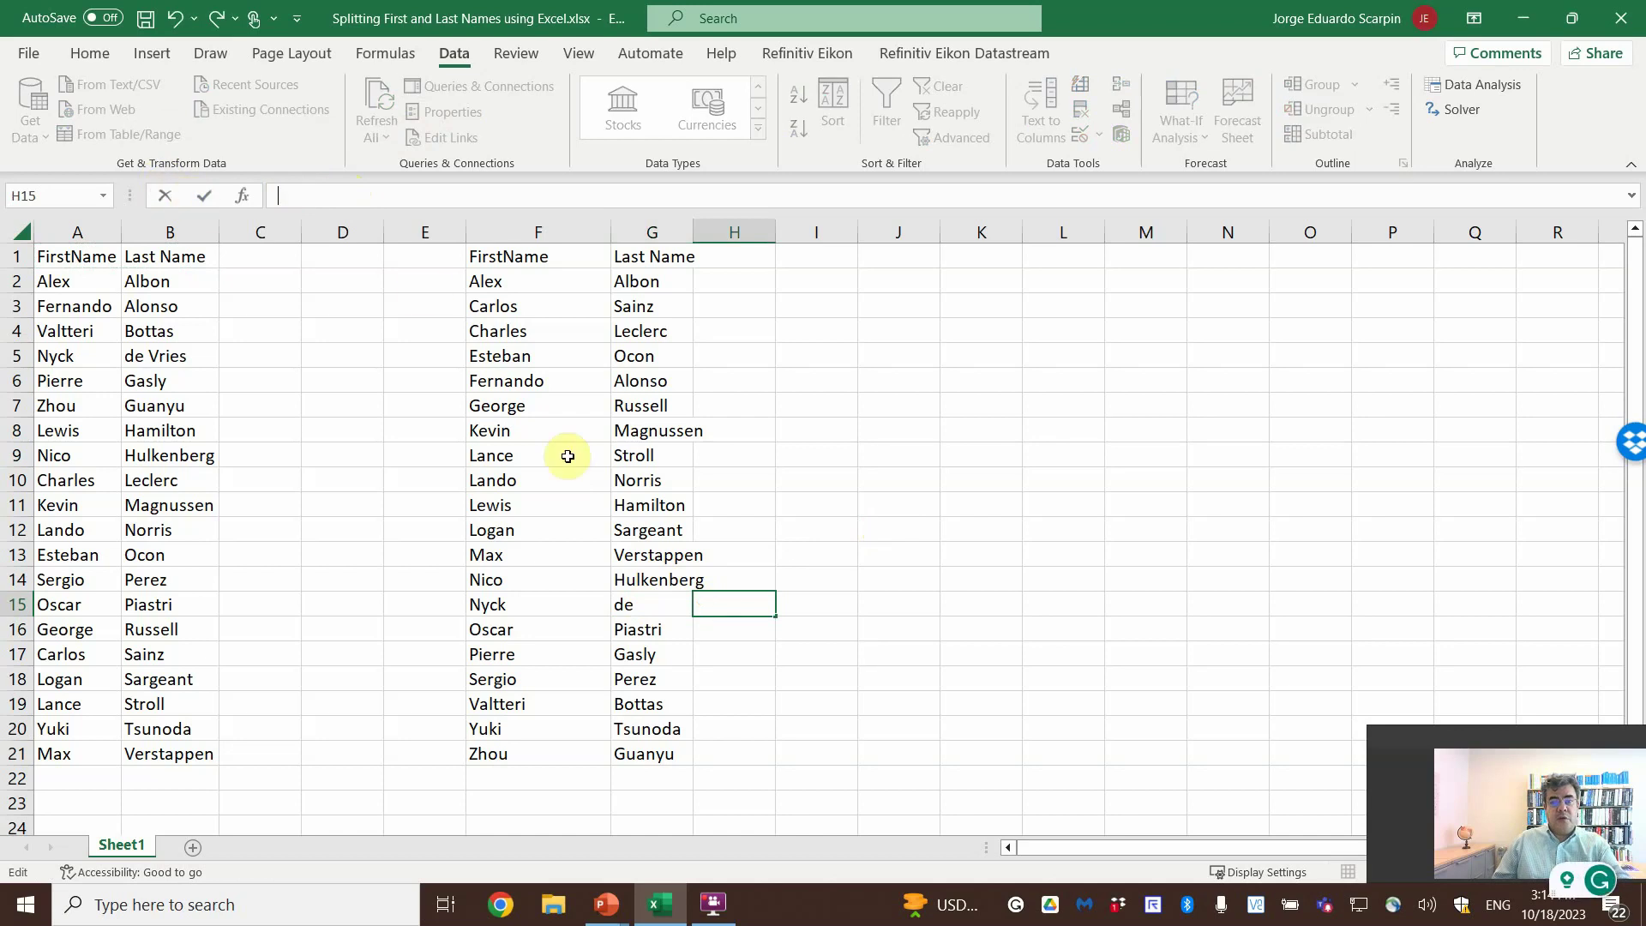
left_click(654, 607)
left_click(378, 192)
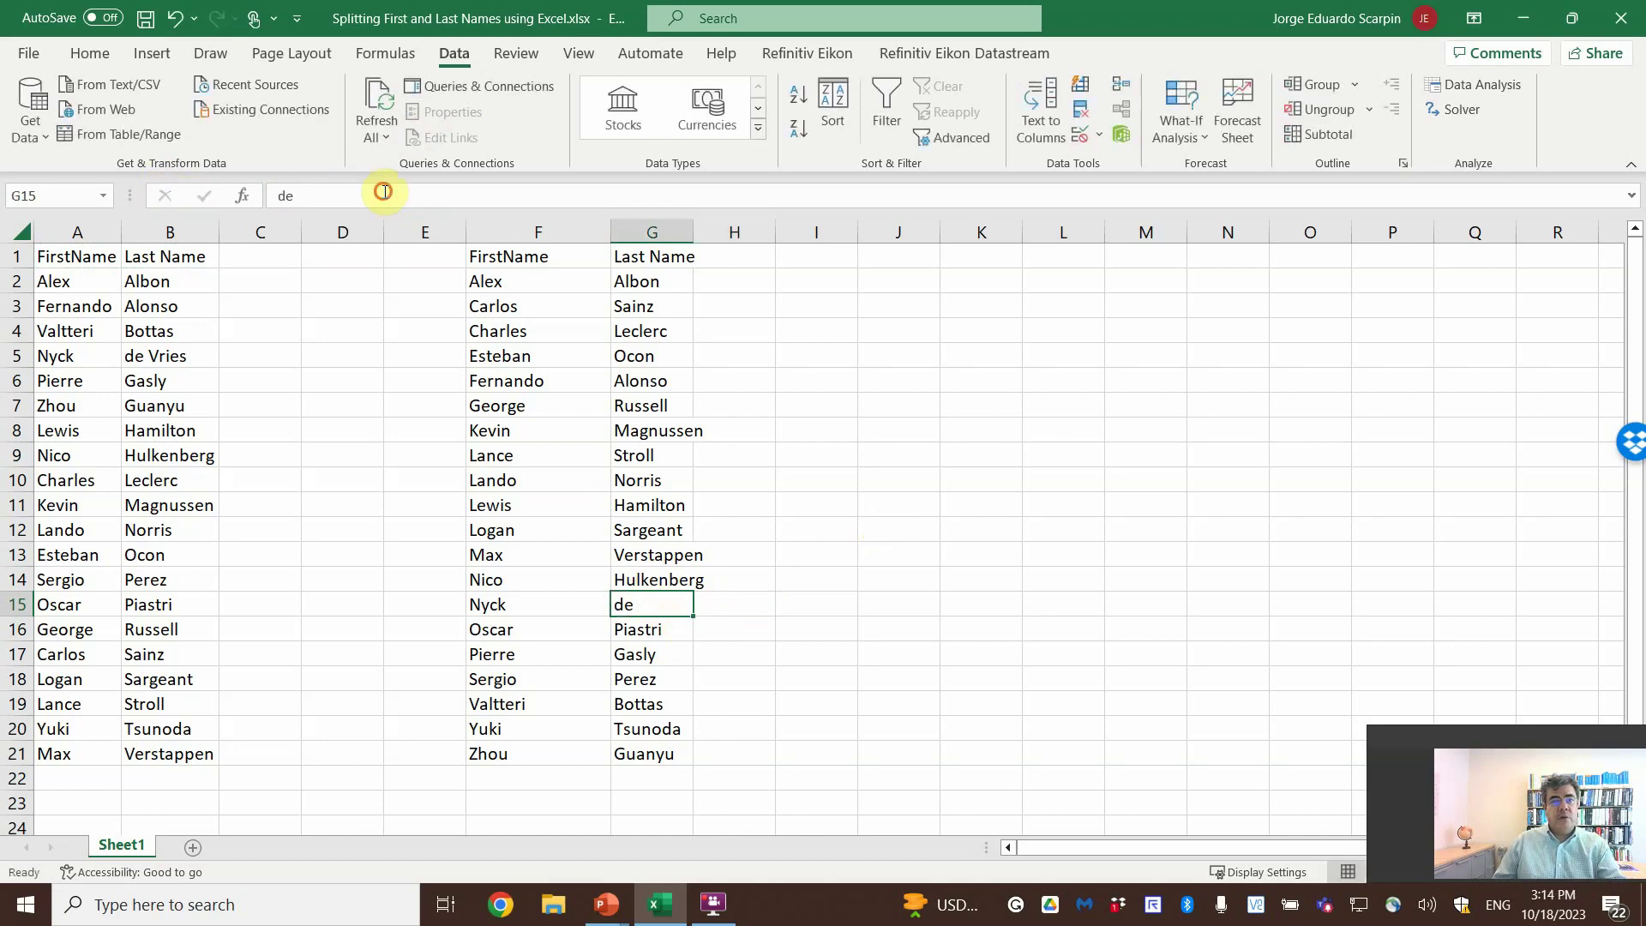
key("ctrl+v")
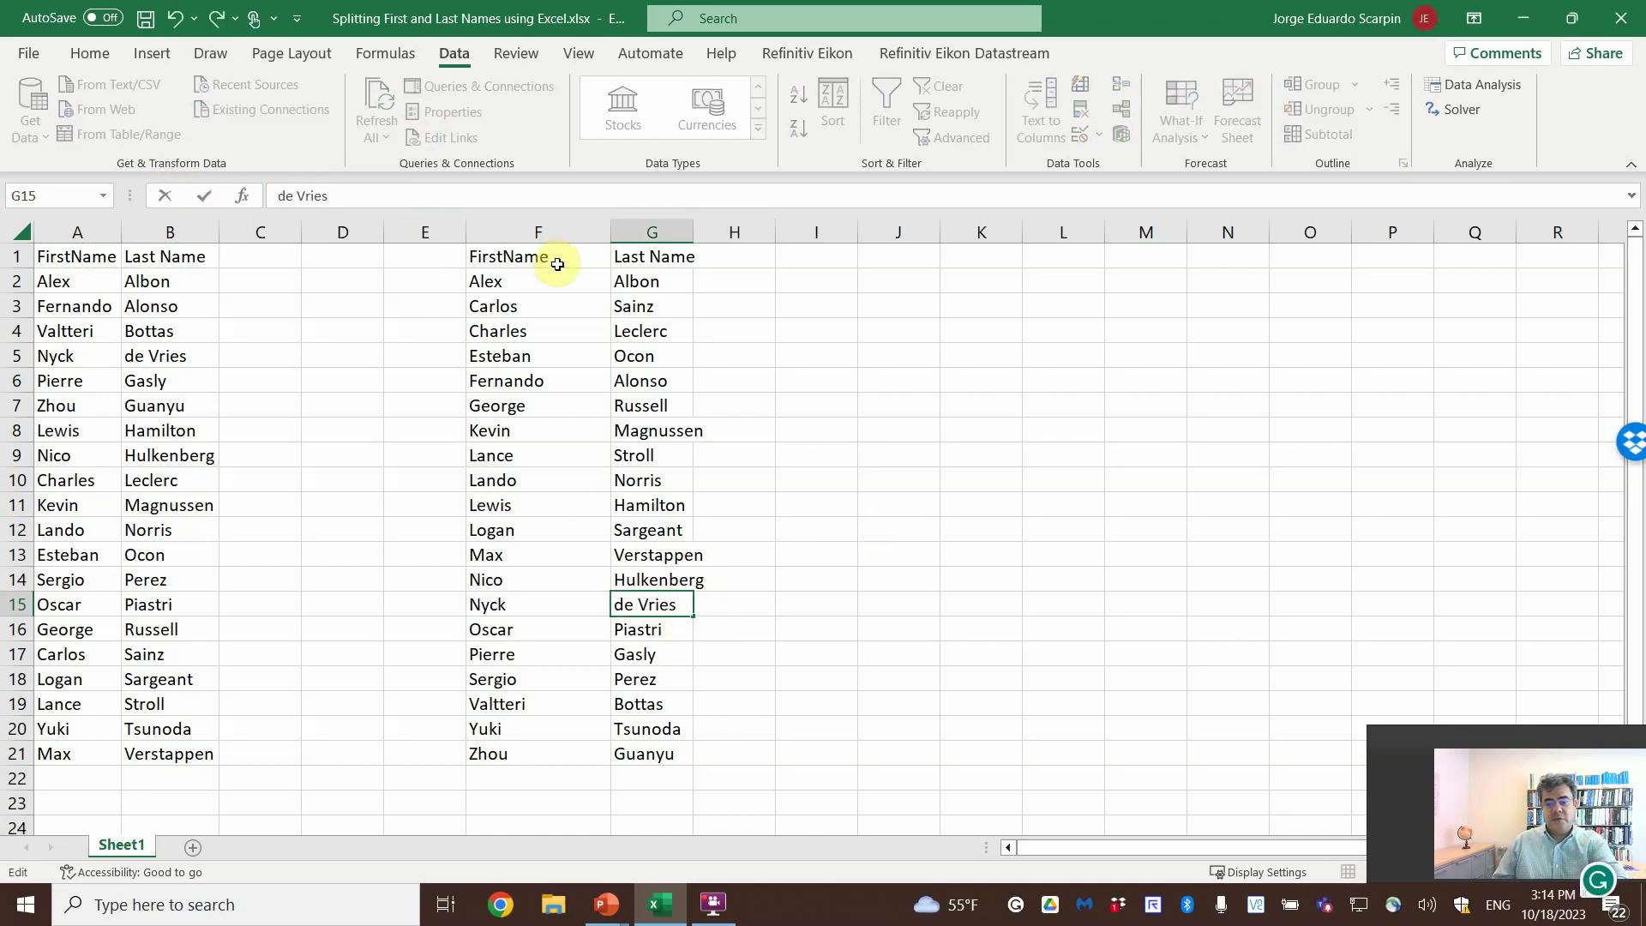
key("Return")
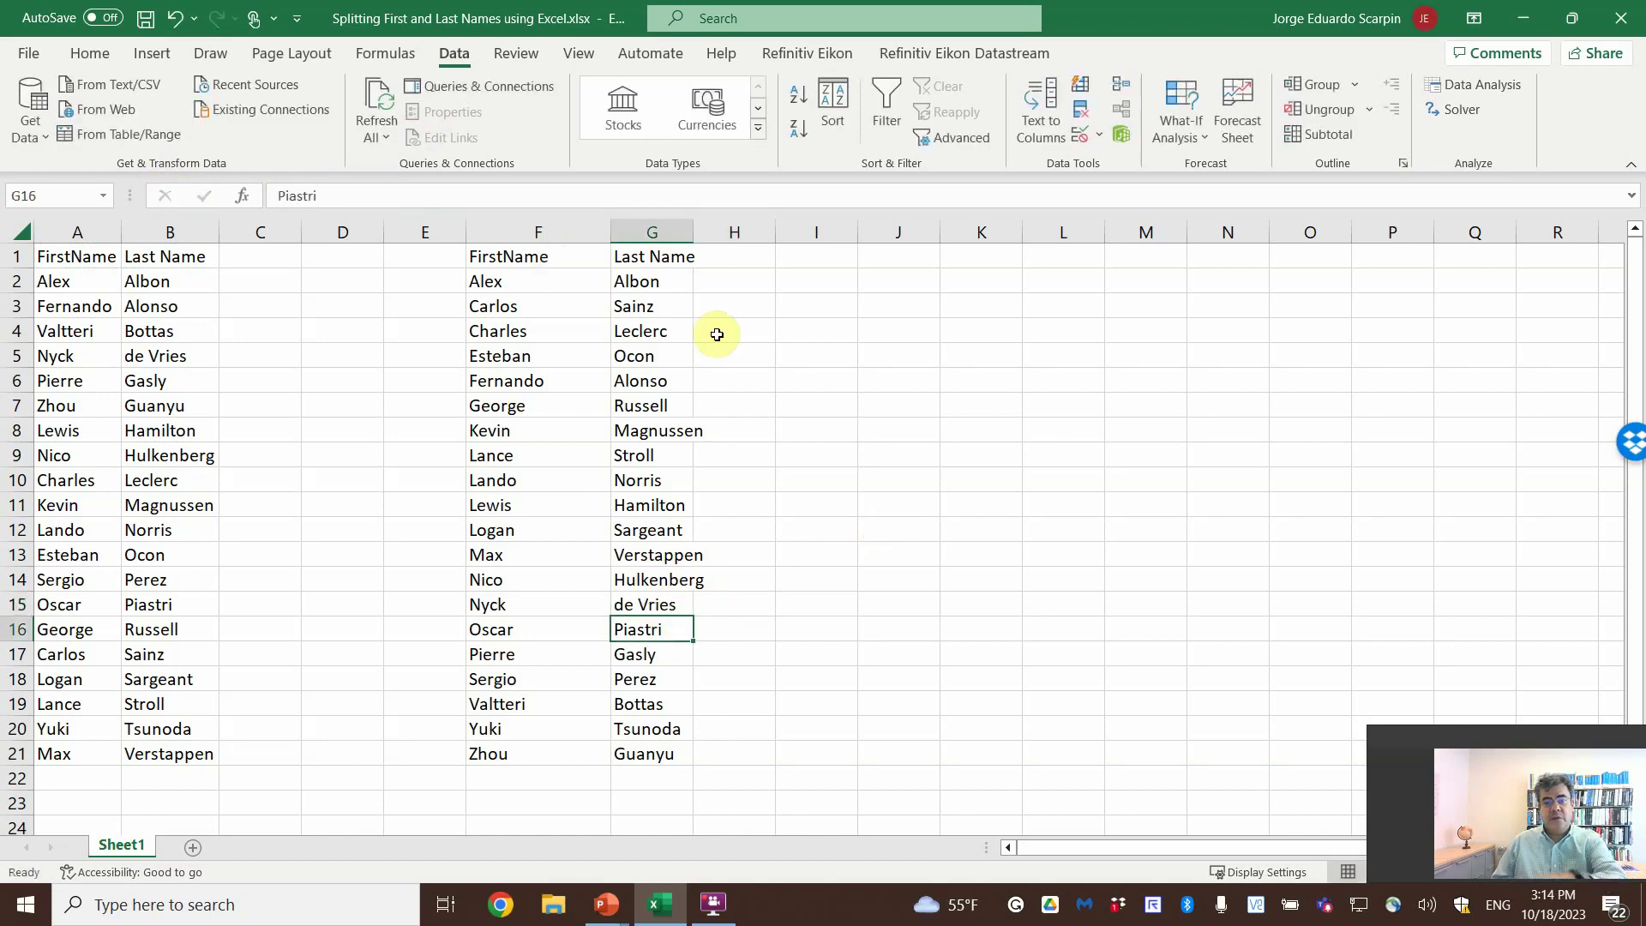
Step: Autofit the widths of columns F and G to their contents
double_click(693, 225)
double_click(610, 226)
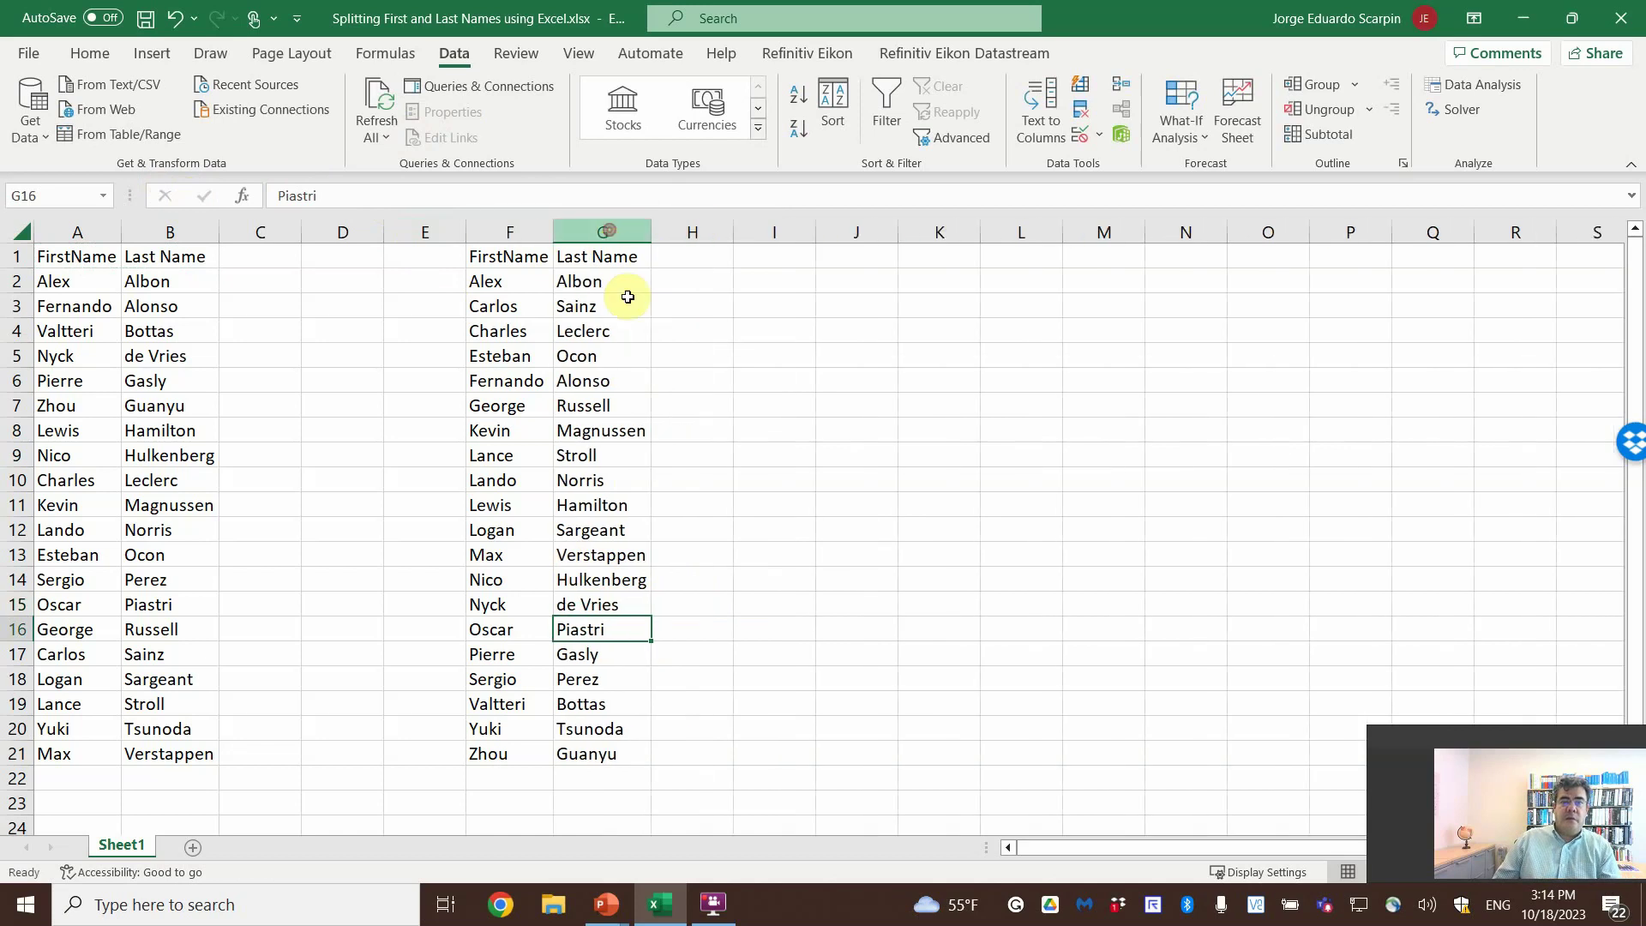
left_click(632, 454)
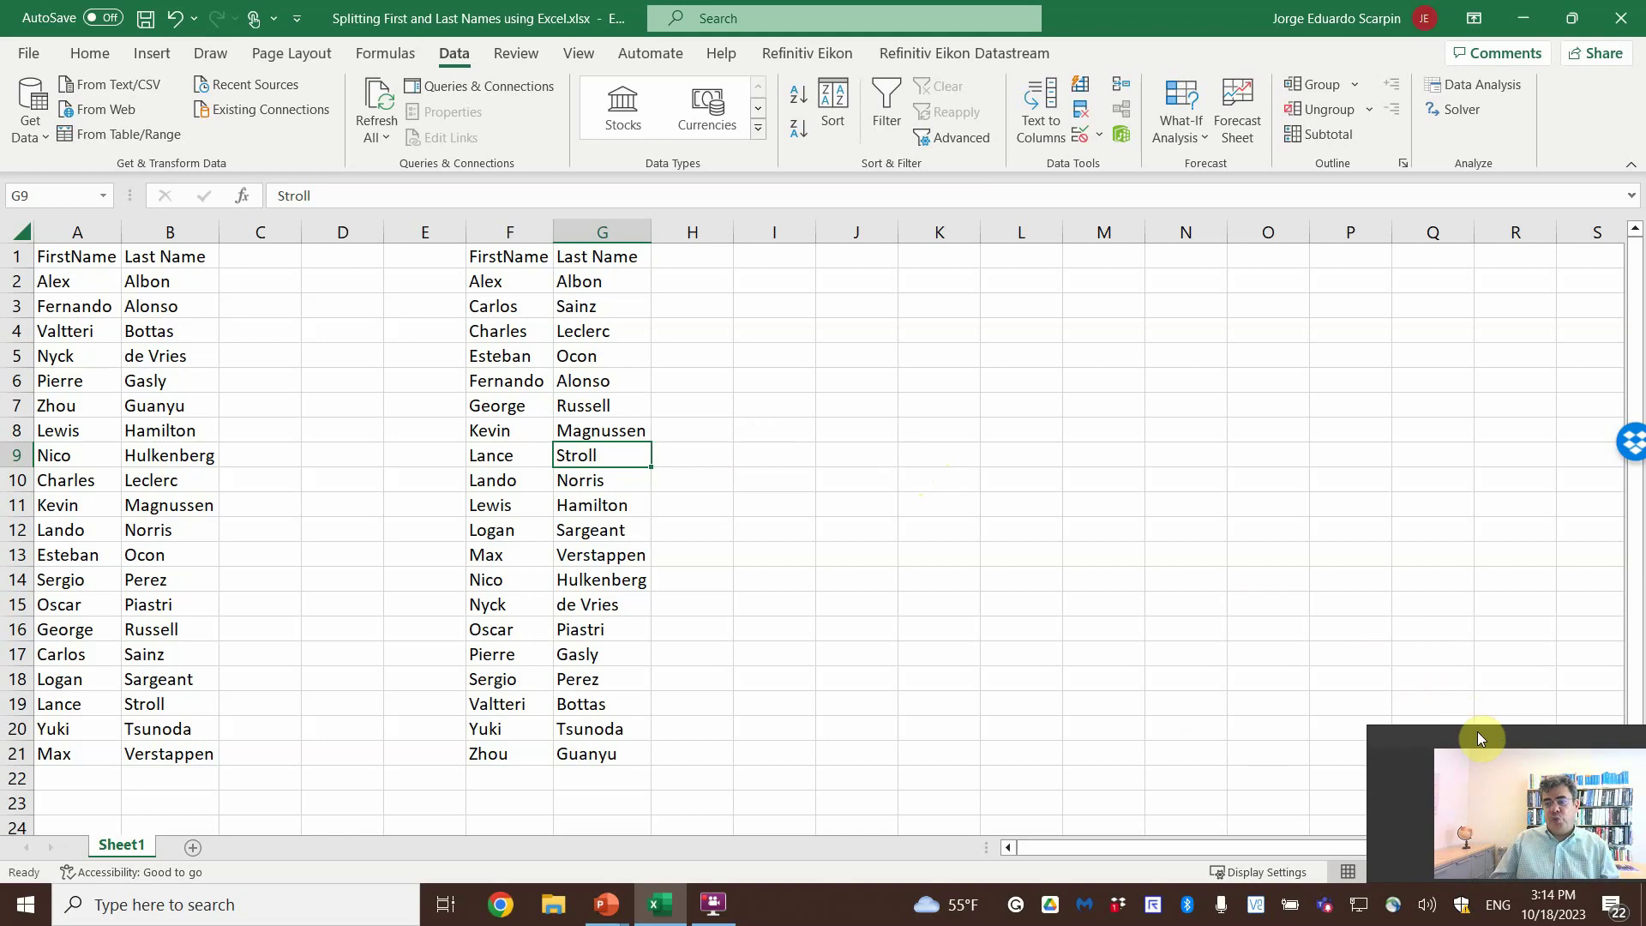
Step: Switch to the PowerPoint slide show and display the closing "Thank you" slide
left_click_drag(1480, 732, 1447, 733)
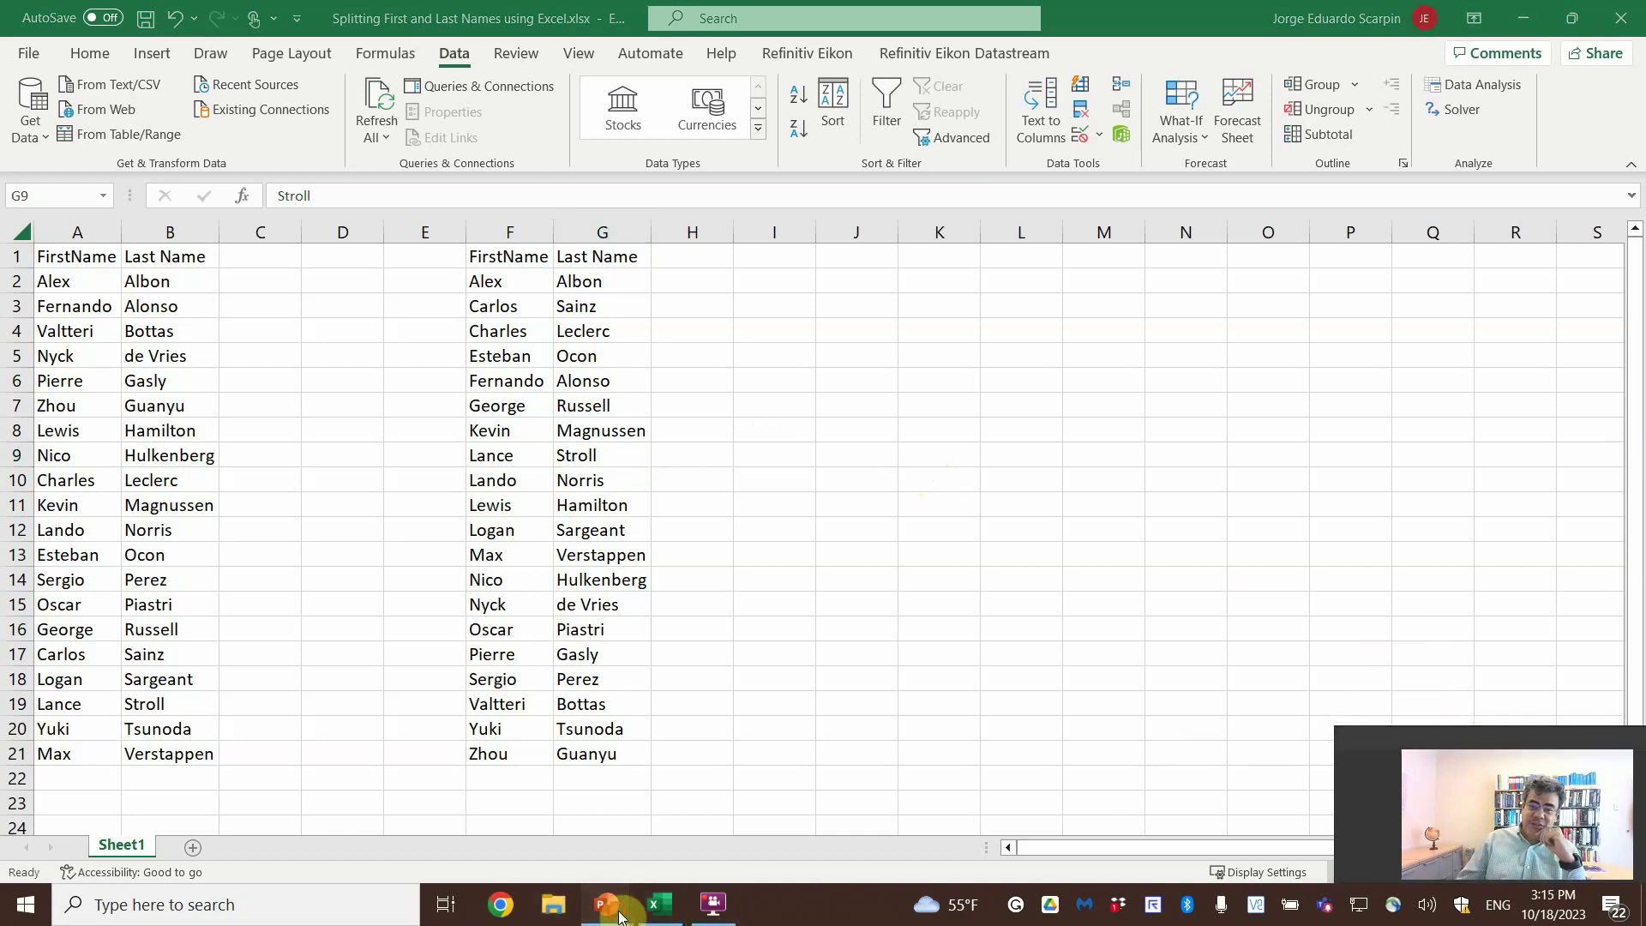
mouse_move(606, 904)
left_click(660, 845)
left_click(805, 699)
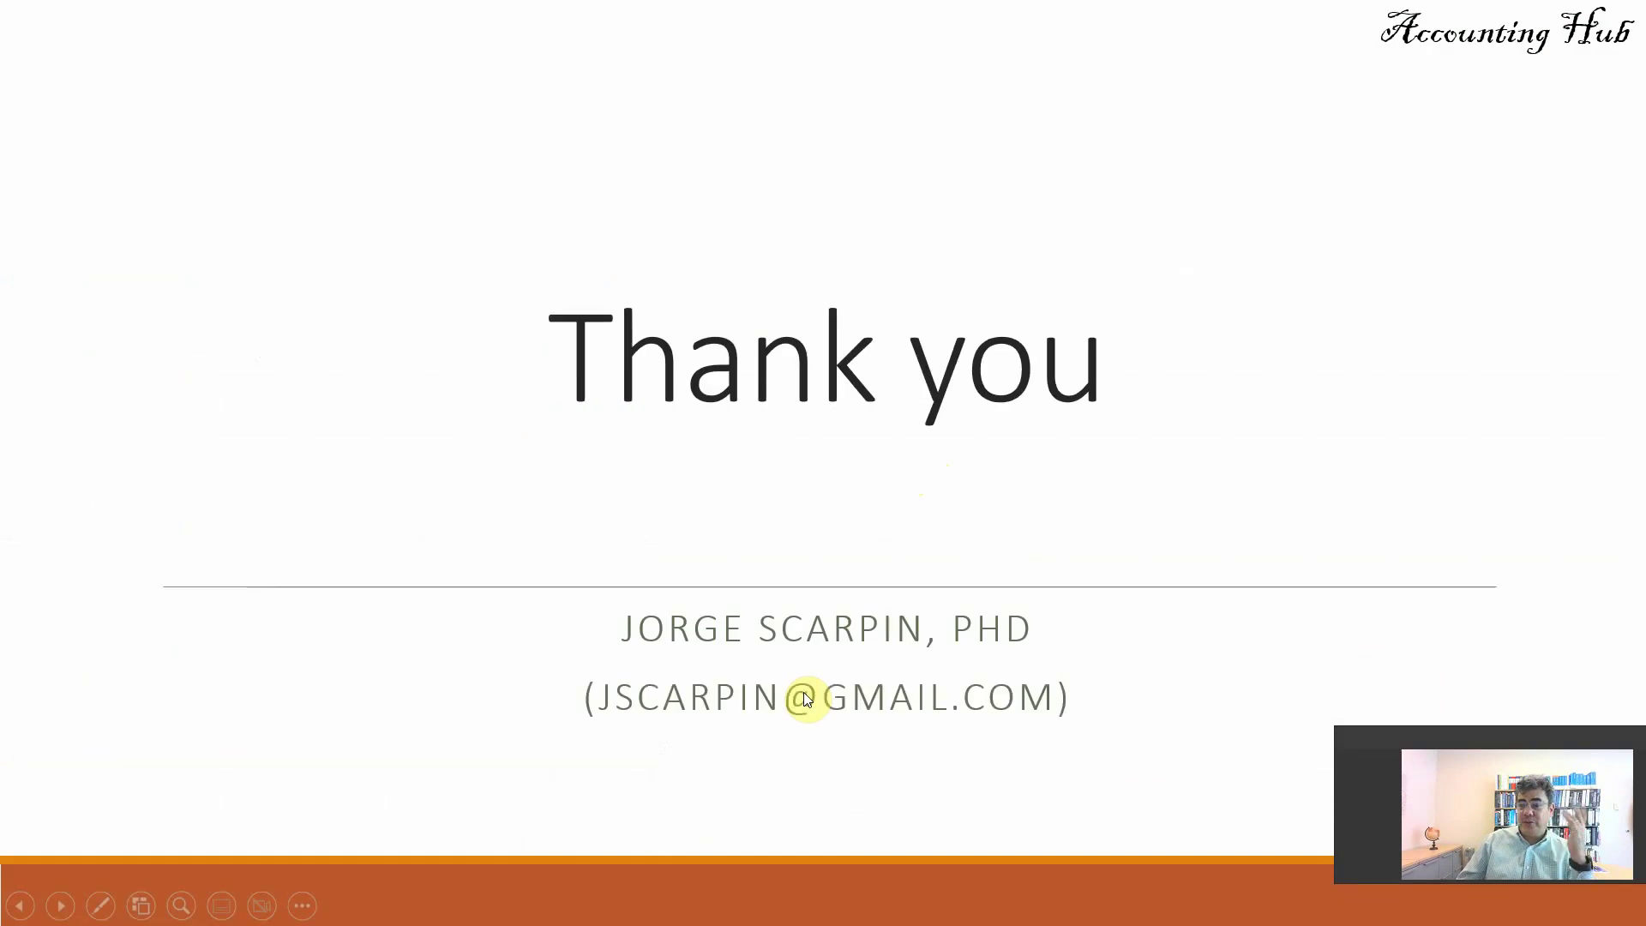